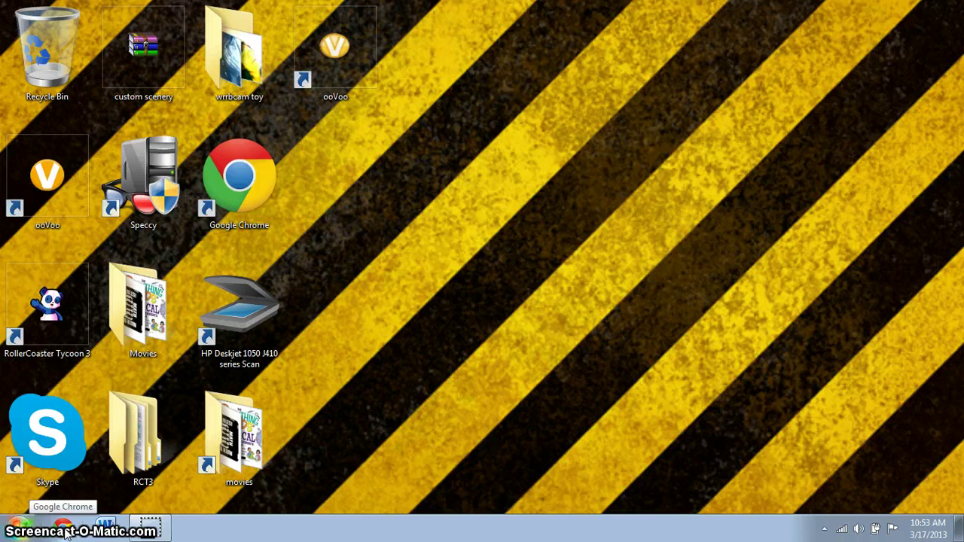
Step: Open Google Chrome and search the web for "rct3 go"
click(65, 528)
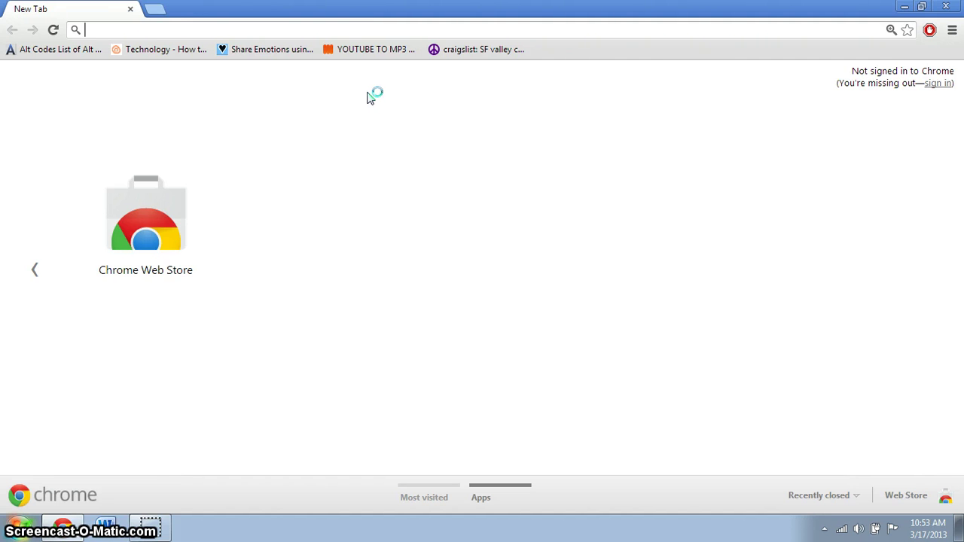
text(rcyt)
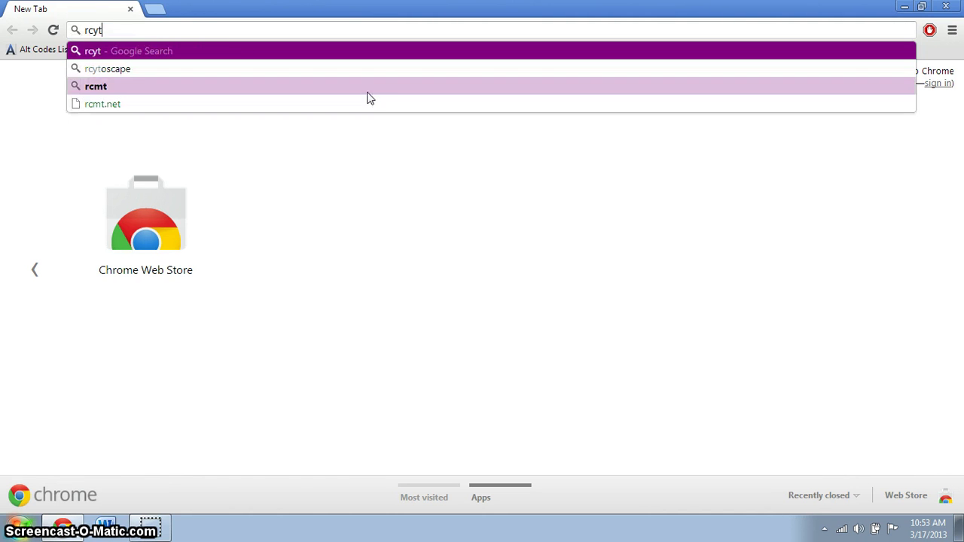
key(BackSpace)
key(BackSpace)
key(BackSpace)
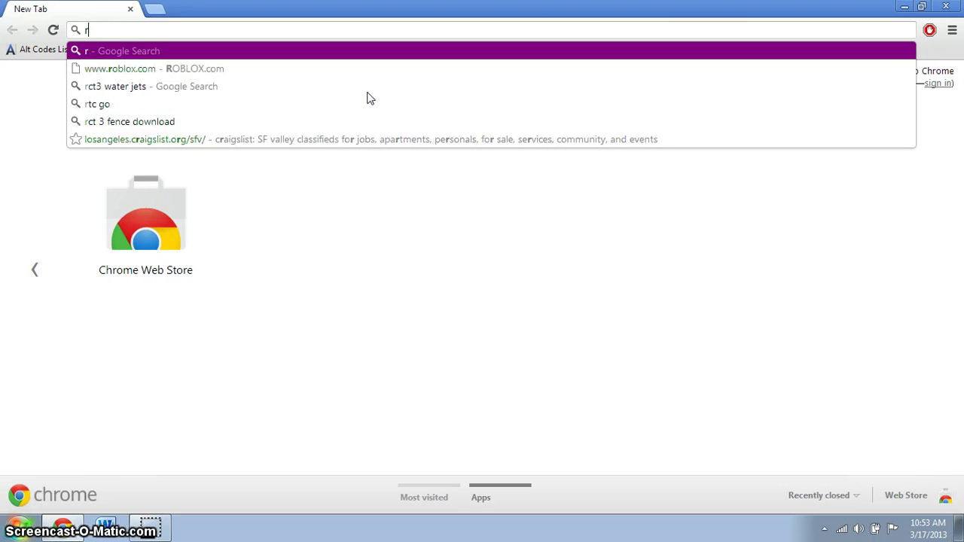
text(ct3)
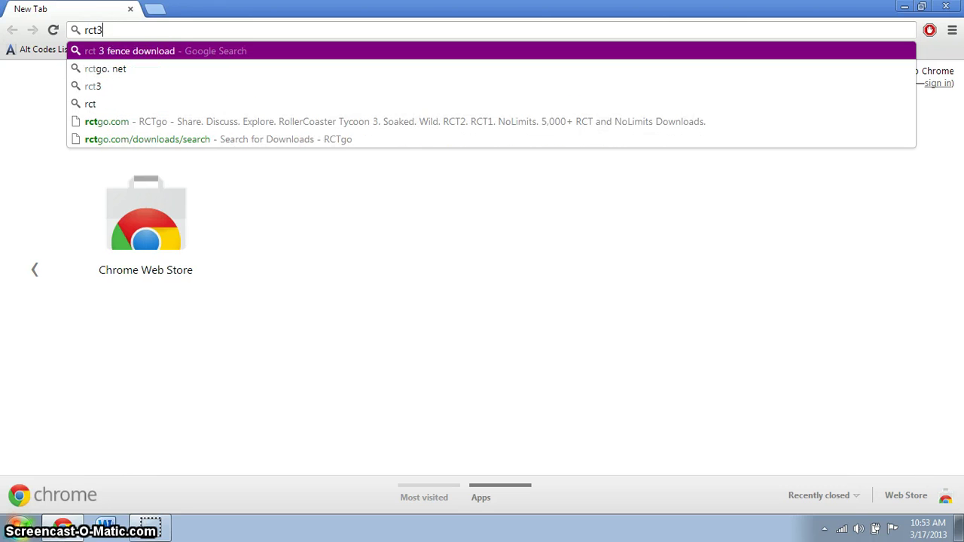
text( go)
key(Return)
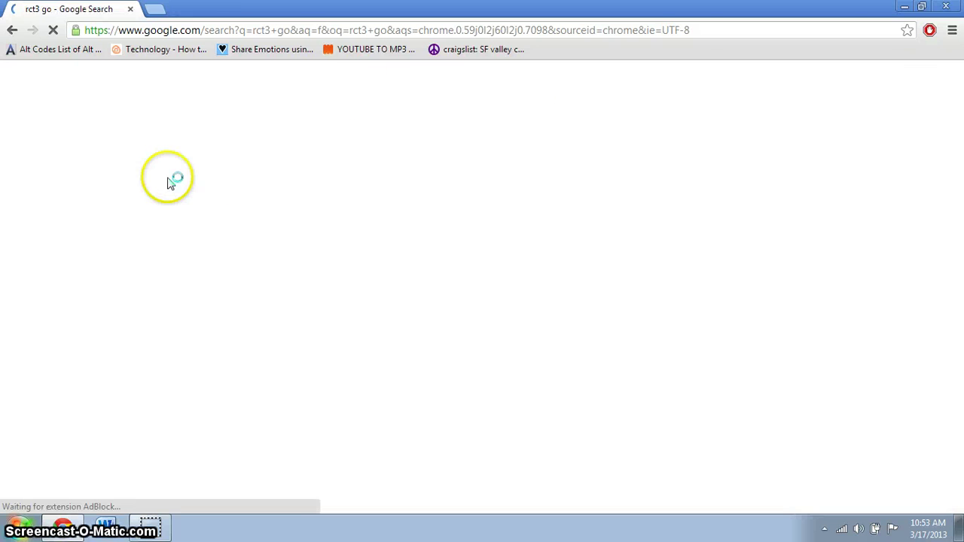
Step: Open the "RollerCoaster Tycoon 3 - RCTgo" search result and go to the Custom Scenery section of the site's downloads
click(150, 201)
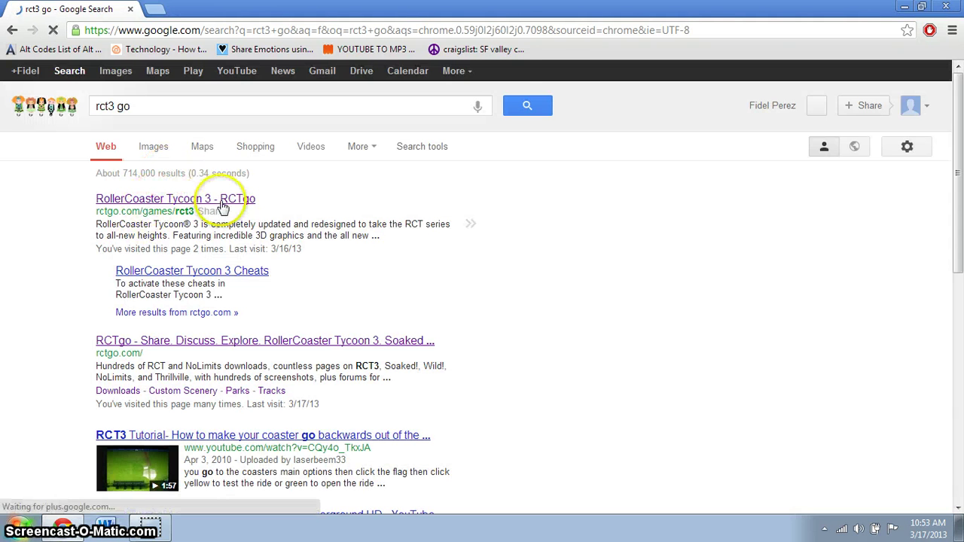
click(226, 202)
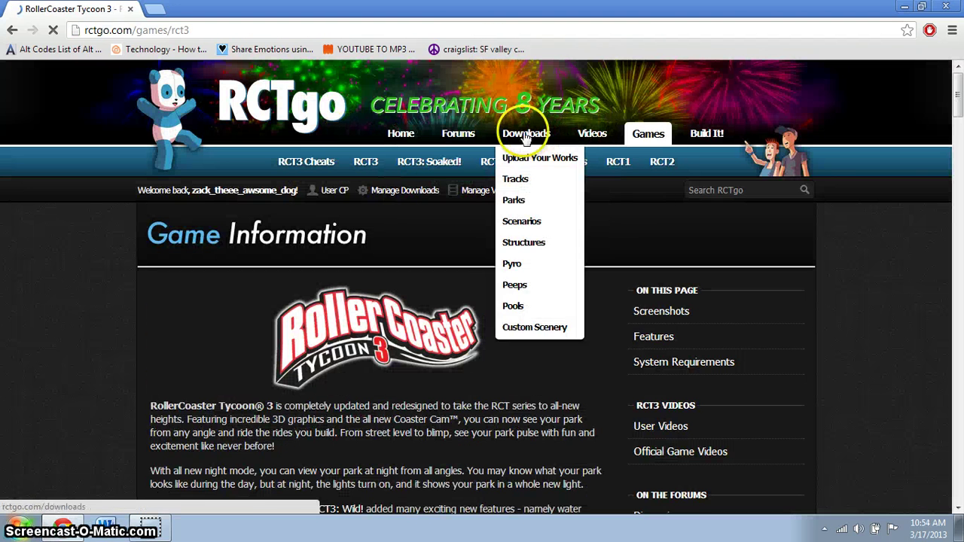
click(525, 136)
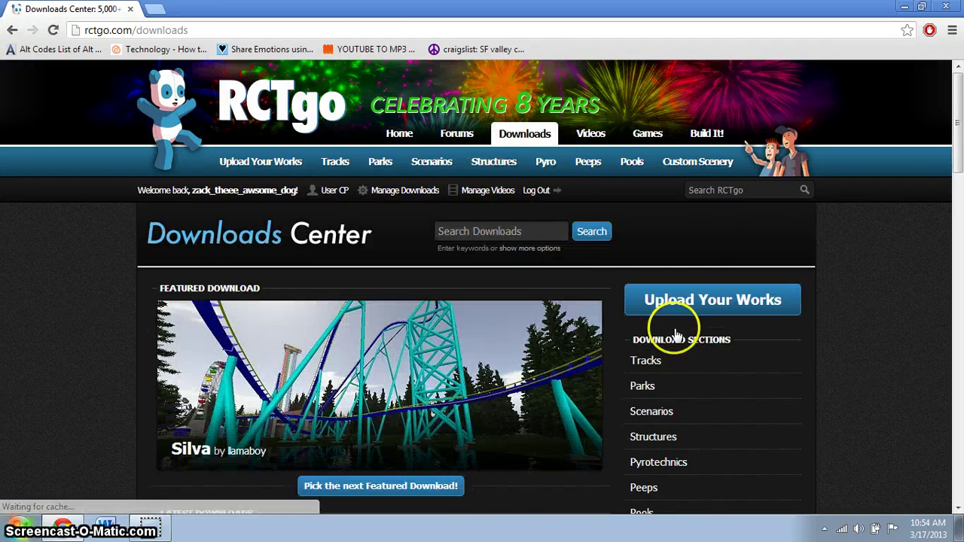
scroll(667, 334, down, 3)
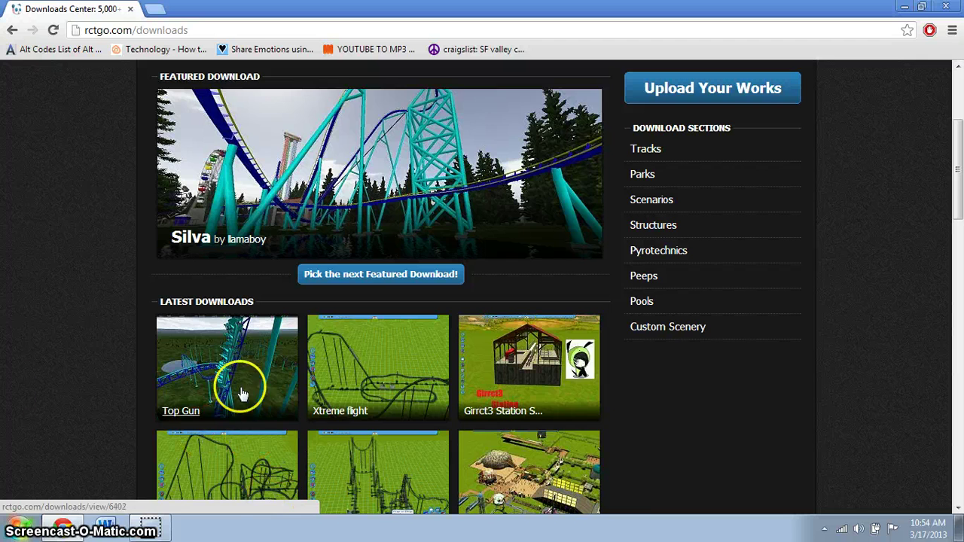
scroll(723, 260, up, 3)
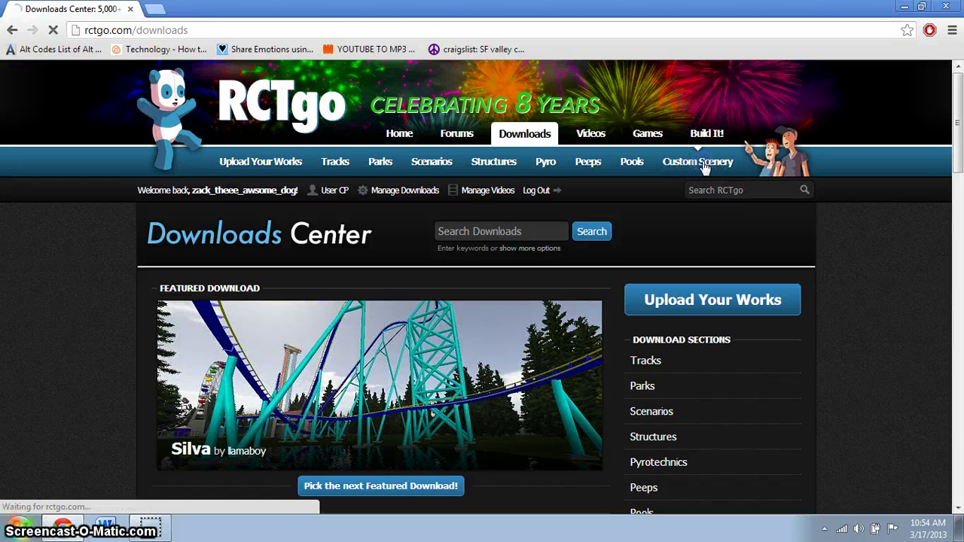
Step: Look through the custom scenery sets listed on the first page of the Downloads Center
scroll(328, 361, down, 7)
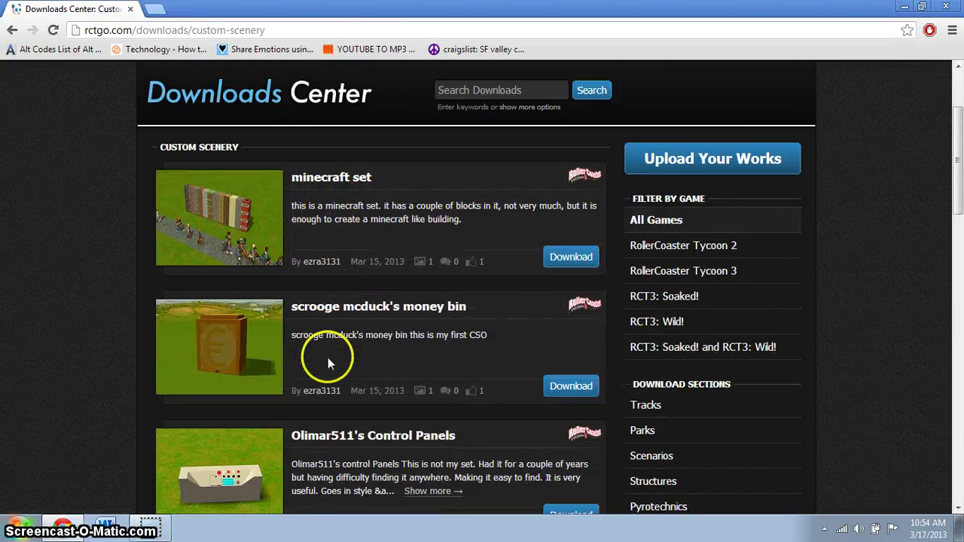
scroll(343, 353, up, 5)
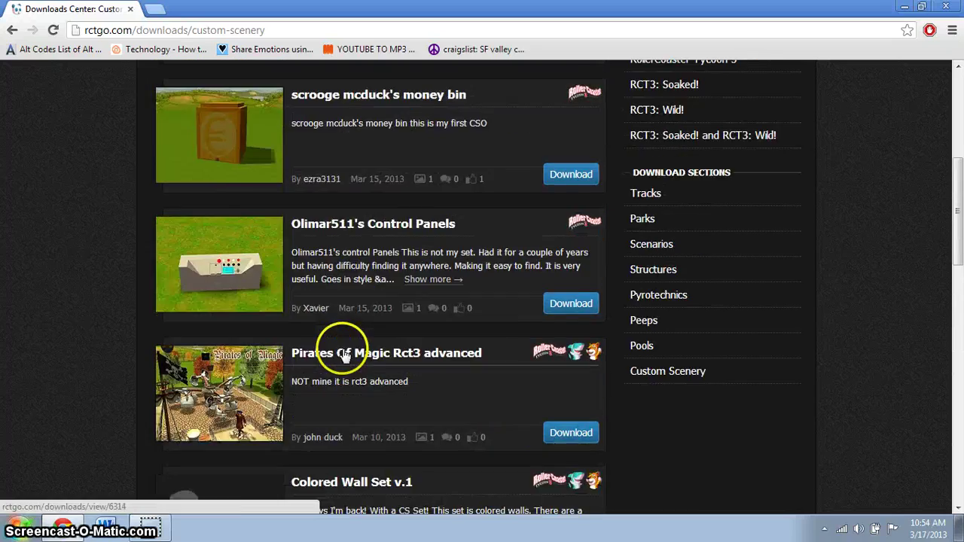
scroll(343, 351, down, 8)
scroll(343, 347, down, 8)
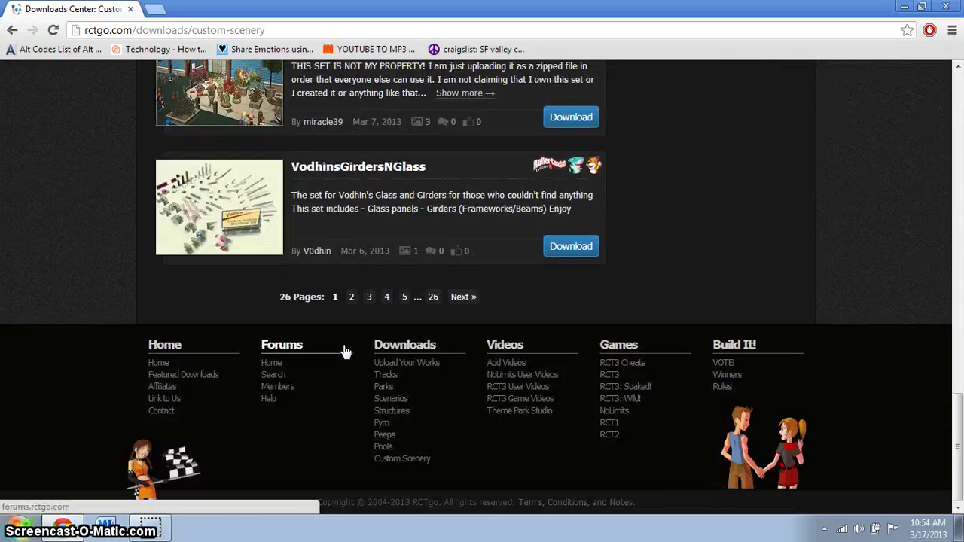
scroll(344, 351, up, 1)
click(559, 476)
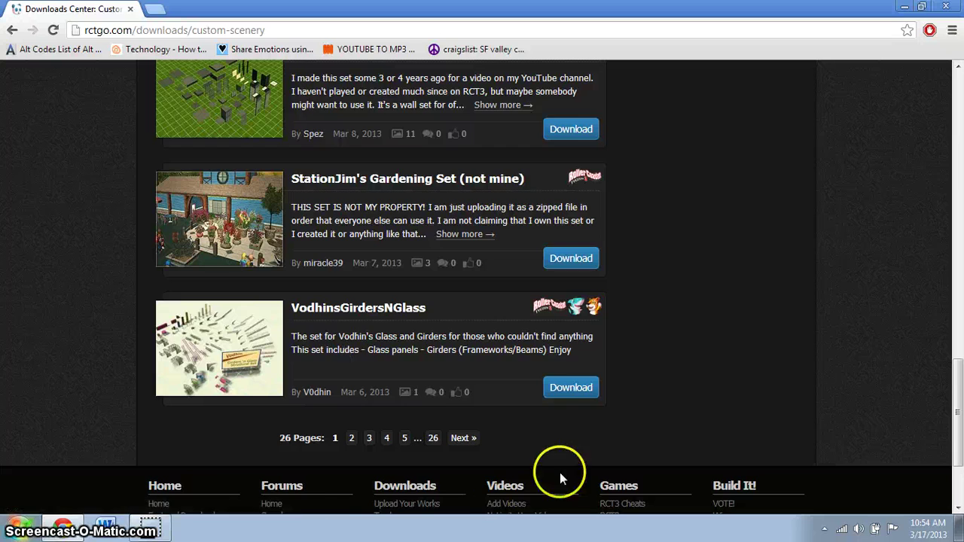
scroll(287, 349, up, 7)
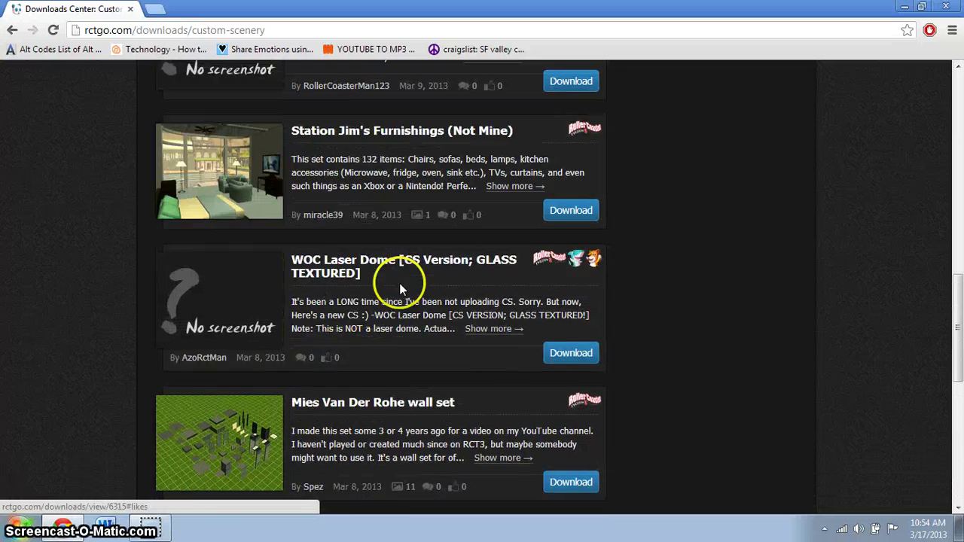
scroll(401, 290, up, 4)
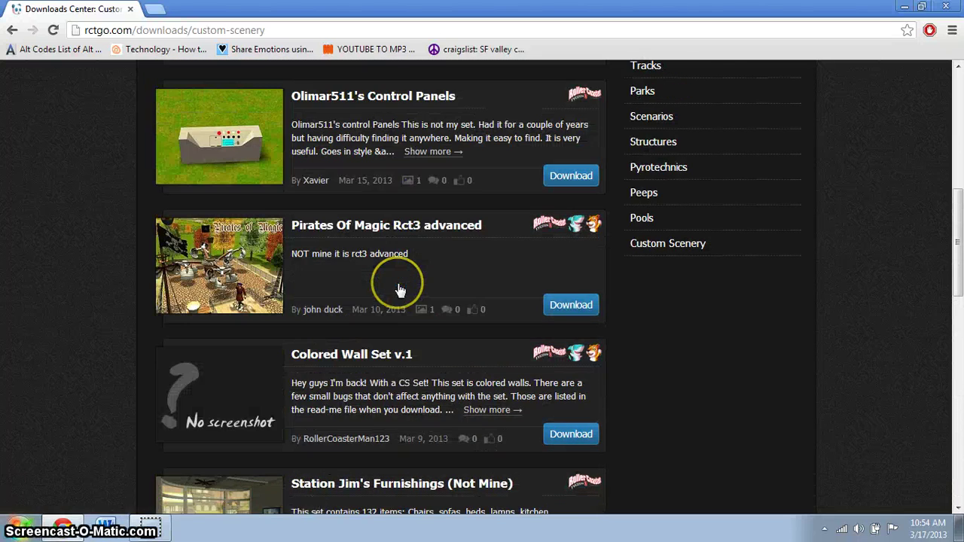
scroll(399, 289, up, 5)
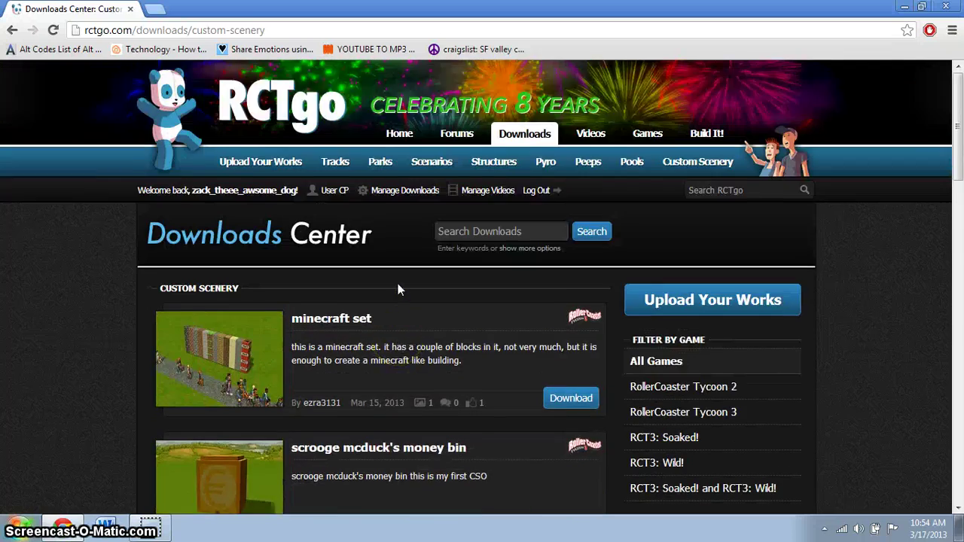
scroll(400, 289, down, 13)
scroll(398, 283, down, 5)
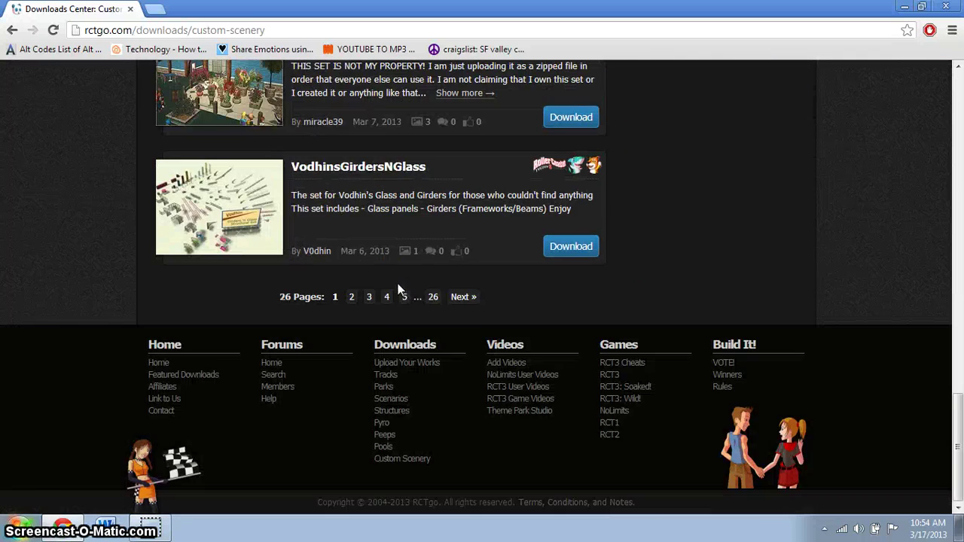
Step: Go to the second page of custom scenery sets and open the page for Safari J's Arrow Pack
click(461, 297)
scroll(355, 260, down, 4)
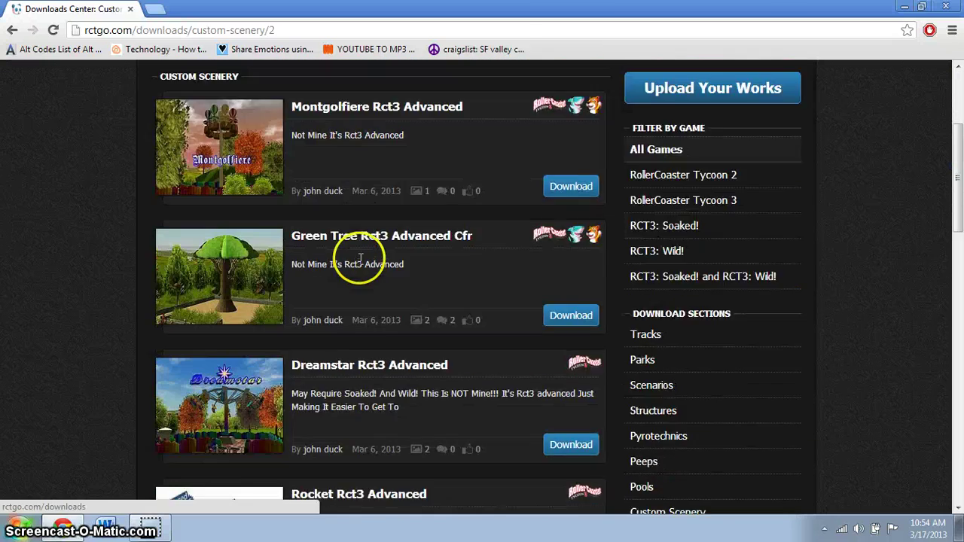
scroll(360, 265, down, 5)
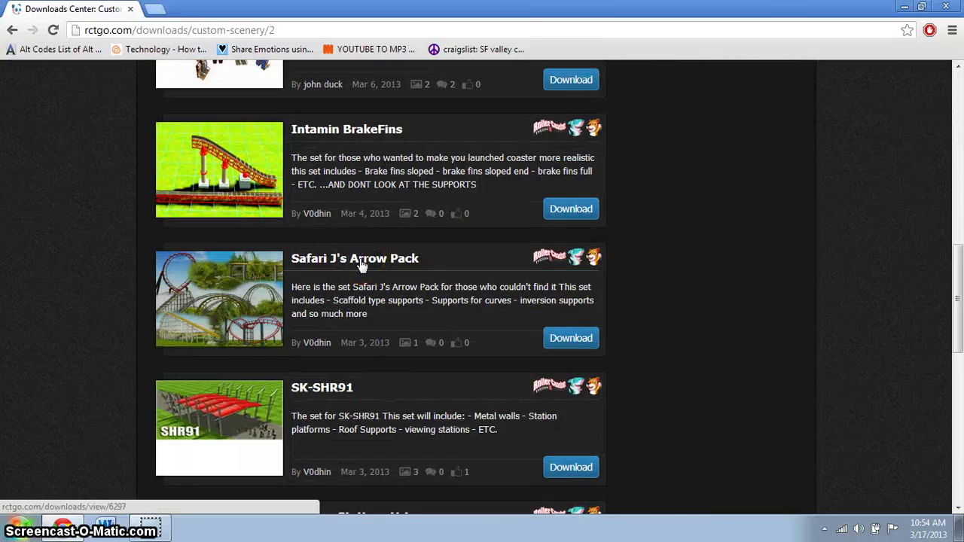
scroll(360, 265, down, 4)
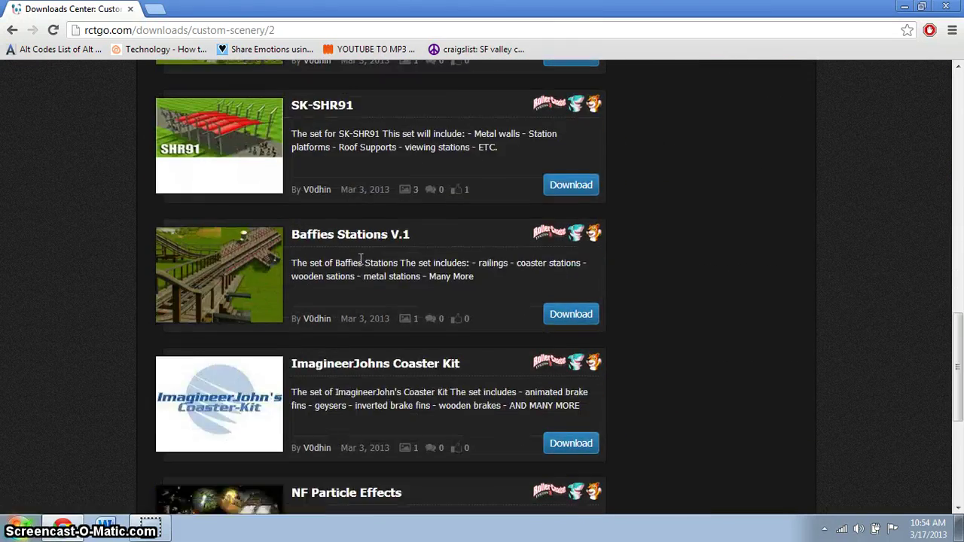
scroll(295, 243, up, 1)
click(294, 242)
scroll(368, 221, up, 1)
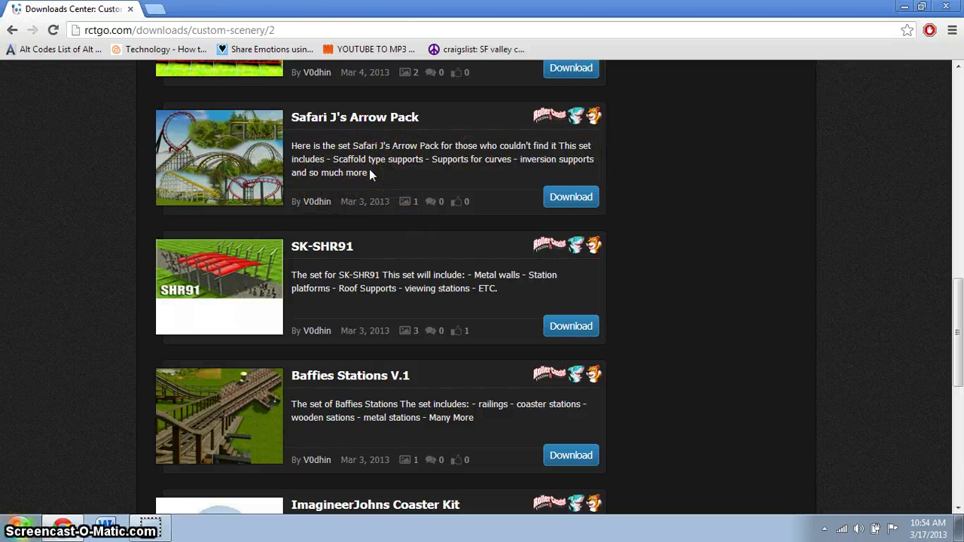
click(342, 121)
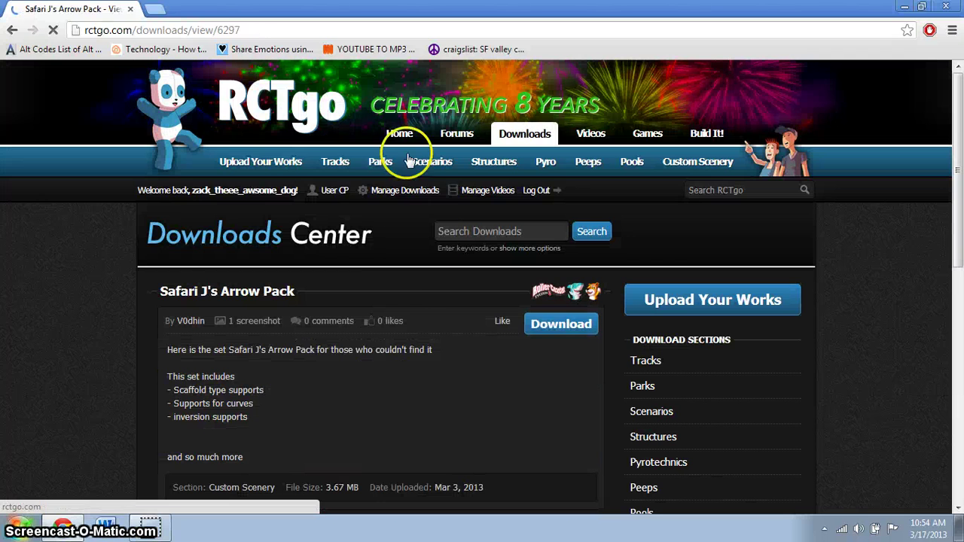
Step: Review the description and screenshot of Safari J's Arrow Pack and download the set
scroll(354, 316, down, 2)
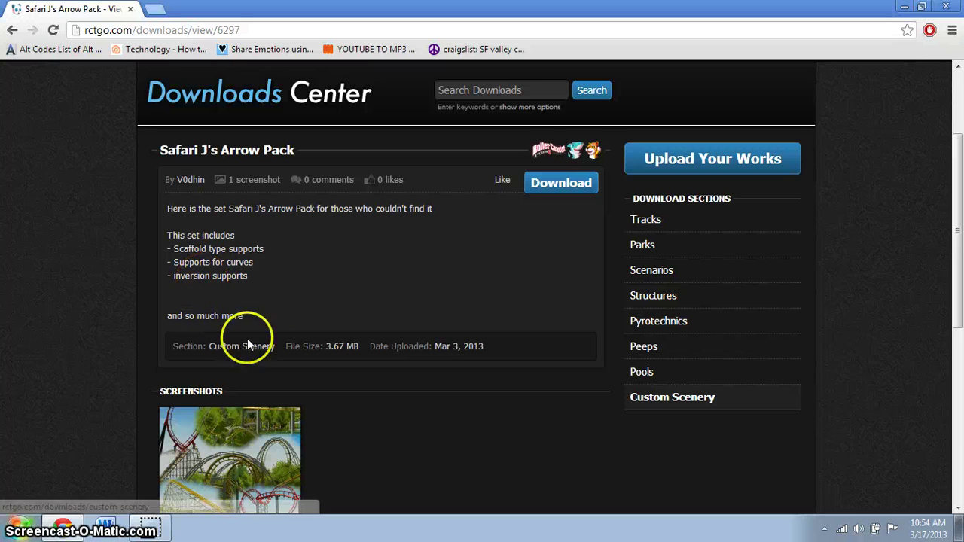
scroll(257, 264, down, 4)
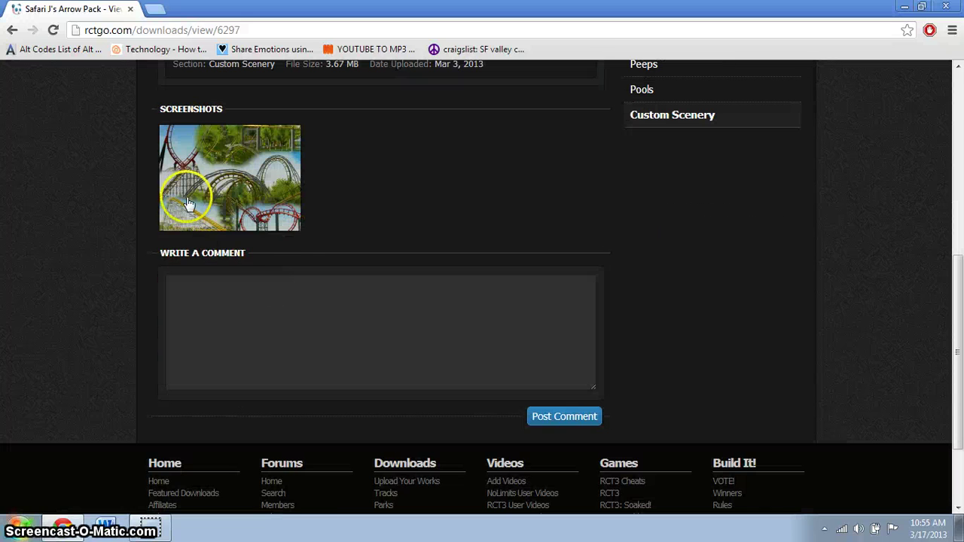
scroll(511, 176, up, 5)
click(540, 248)
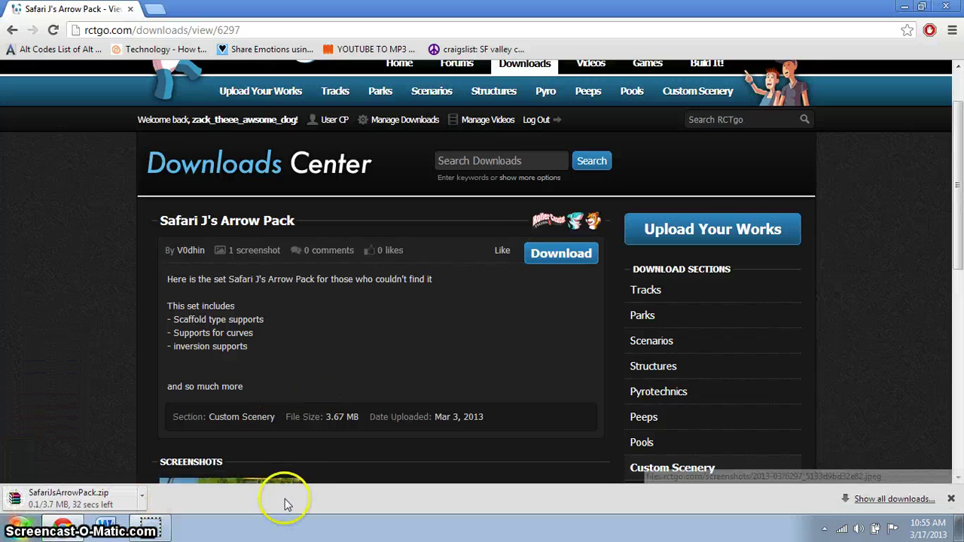
scroll(93, 410, down, 4)
scroll(102, 380, up, 3)
scroll(101, 385, up, 2)
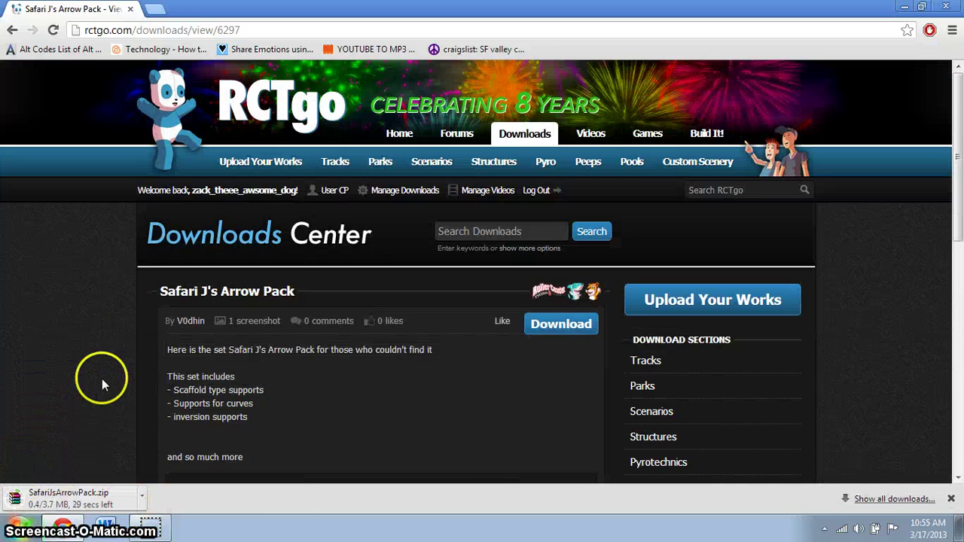
scroll(99, 380, down, 4)
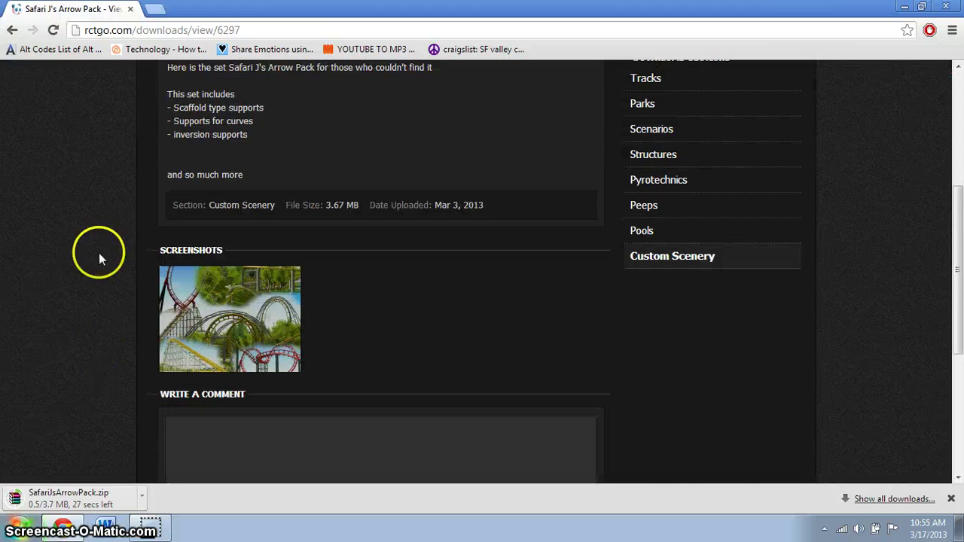
Step: Search the web for "winrar" in a new browser tab
key(ctrl+t)
text(winrara)
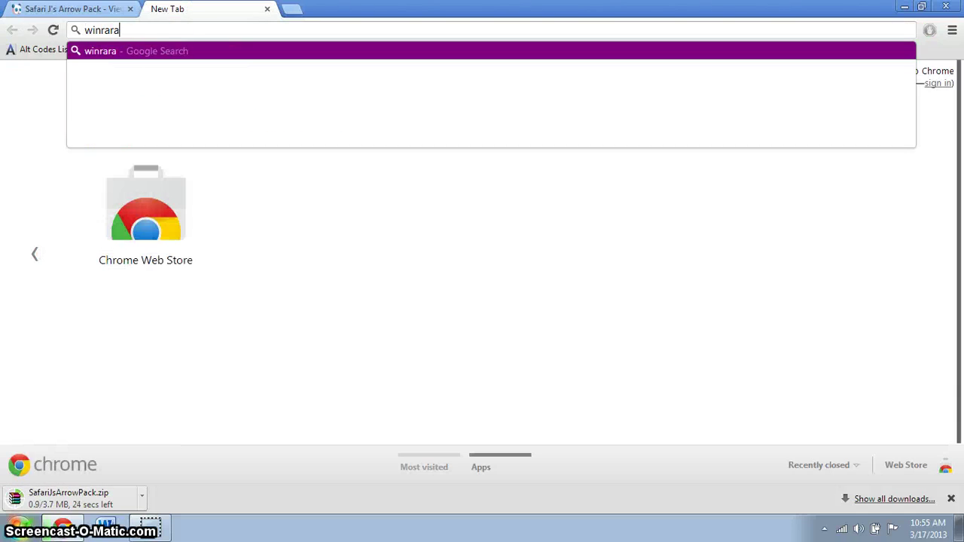
key(BackSpace)
key(Return)
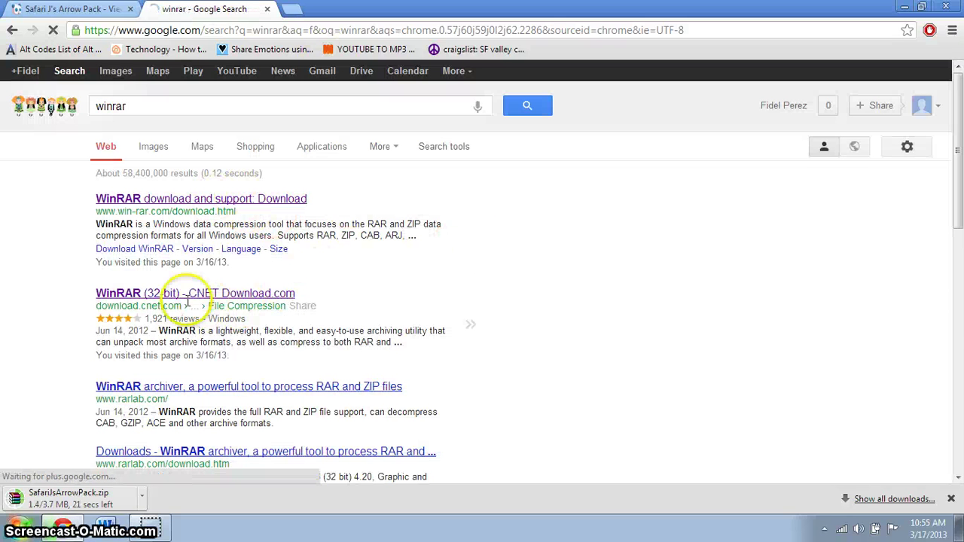
scroll(128, 354, down, 1)
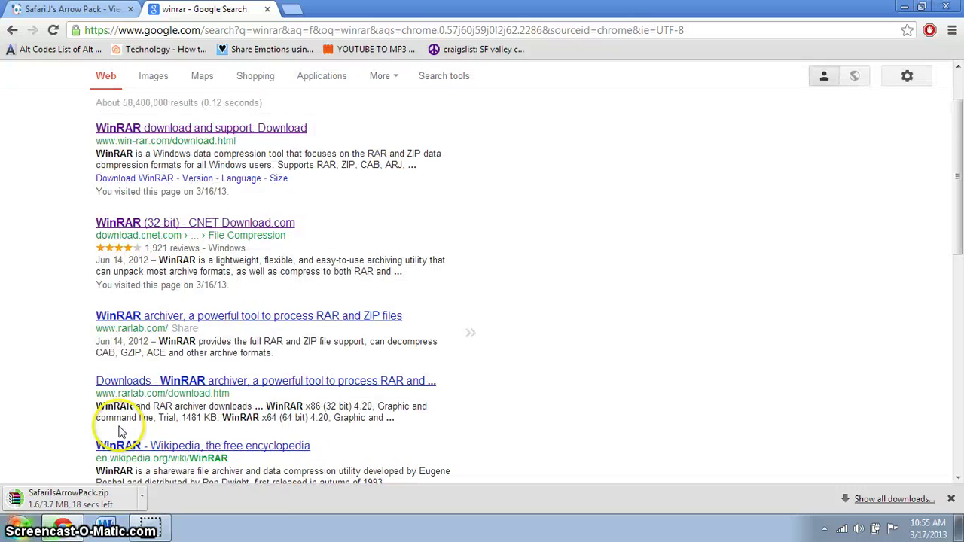
Step: Switch to Windows Explorer and open the C: drive to view its folders
key(super)
click(203, 226)
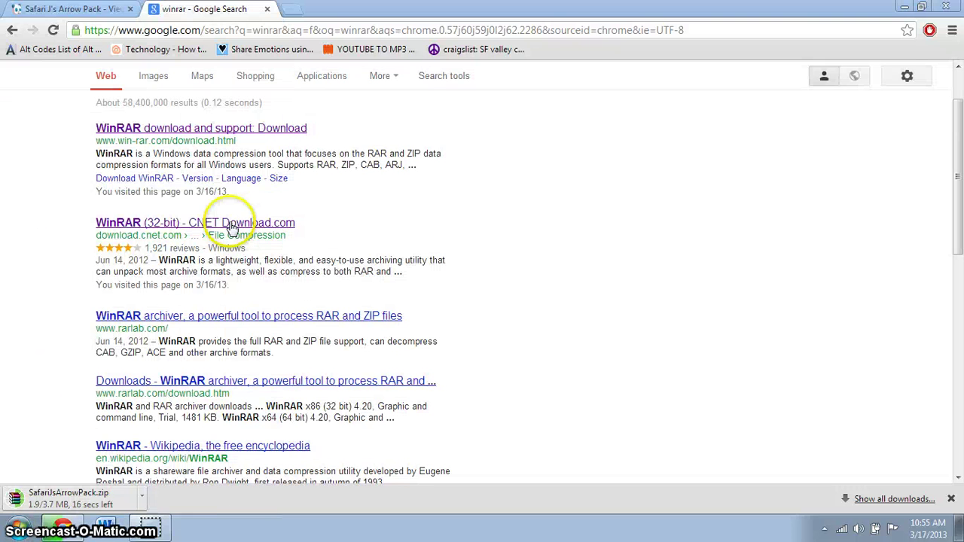
double_click(601, 277)
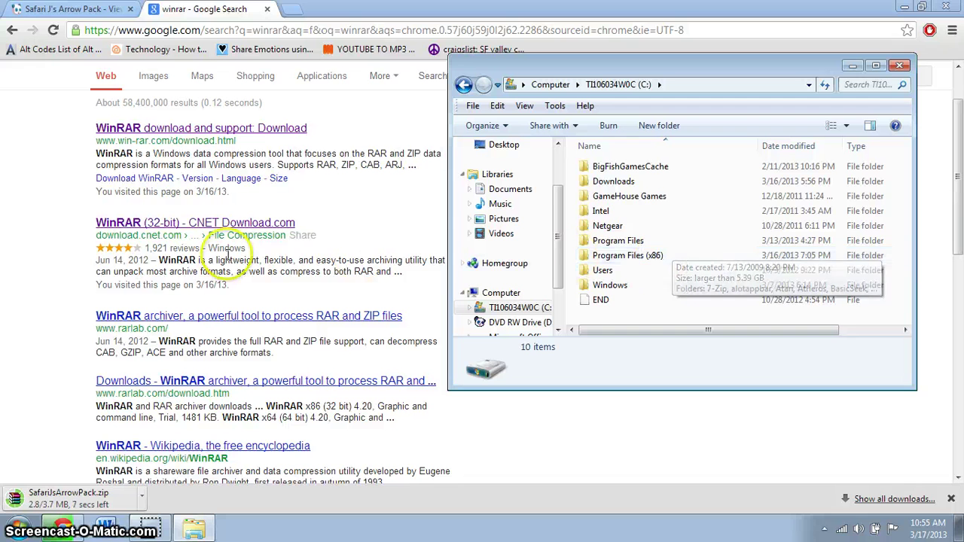
scroll(230, 333, right, 2)
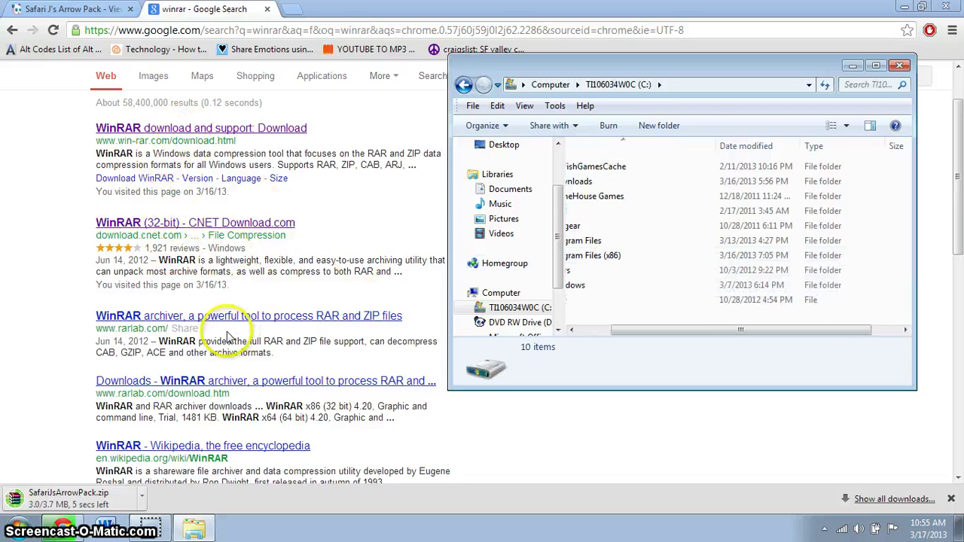
Step: Open the "WinRAR (32-bit) - CNET Download.com" search result and open the downloaded SafariJsArrowPack.zip in WinRAR
click(230, 333)
click(155, 221)
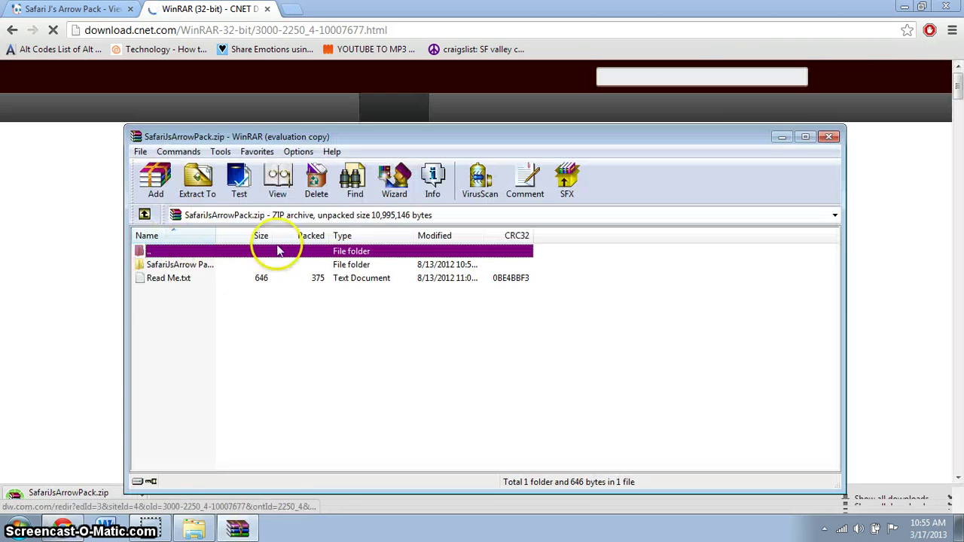
Step: Bring the CNET page forward and look through the WinRAR (32-bit) review and quick specs
click(4, 247)
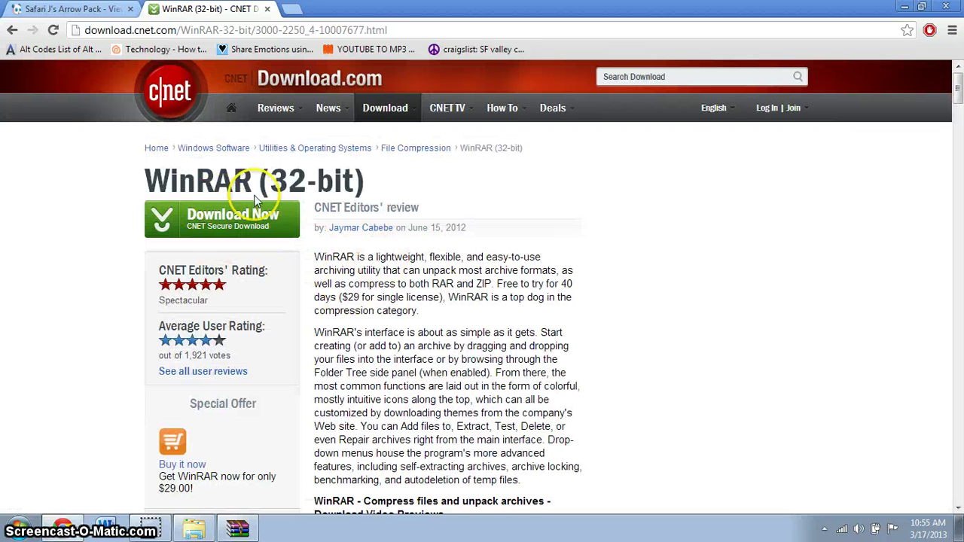
click(163, 230)
scroll(113, 188, down, 6)
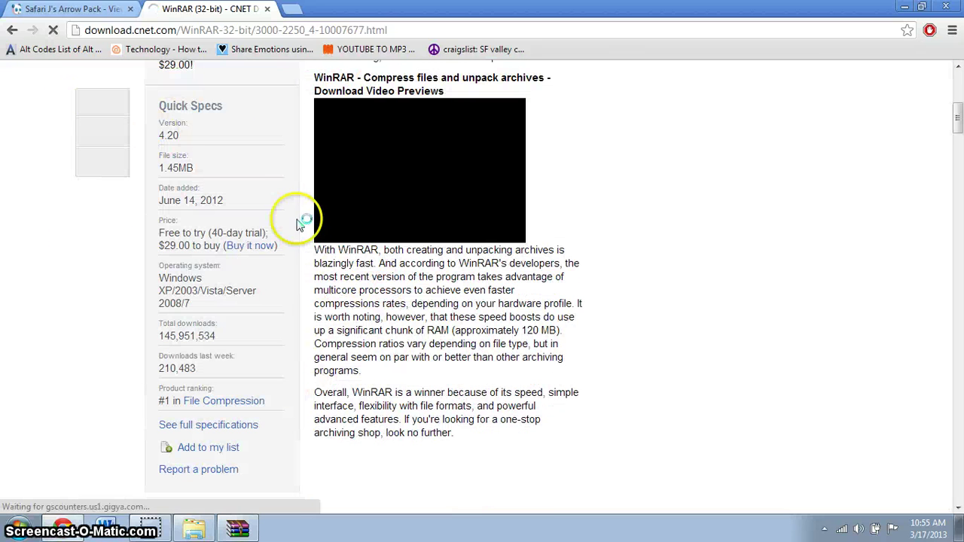
scroll(962, 147, up, 4)
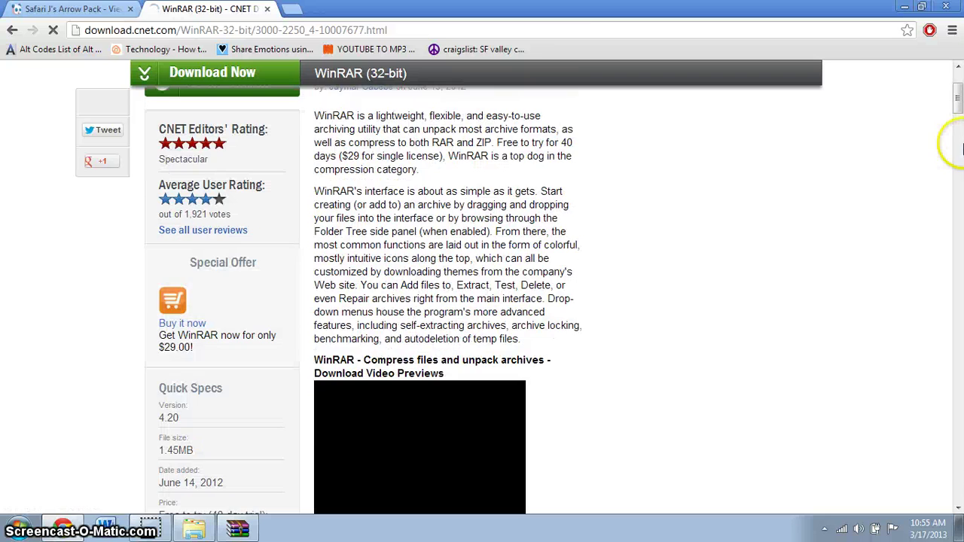
scroll(960, 90, up, 3)
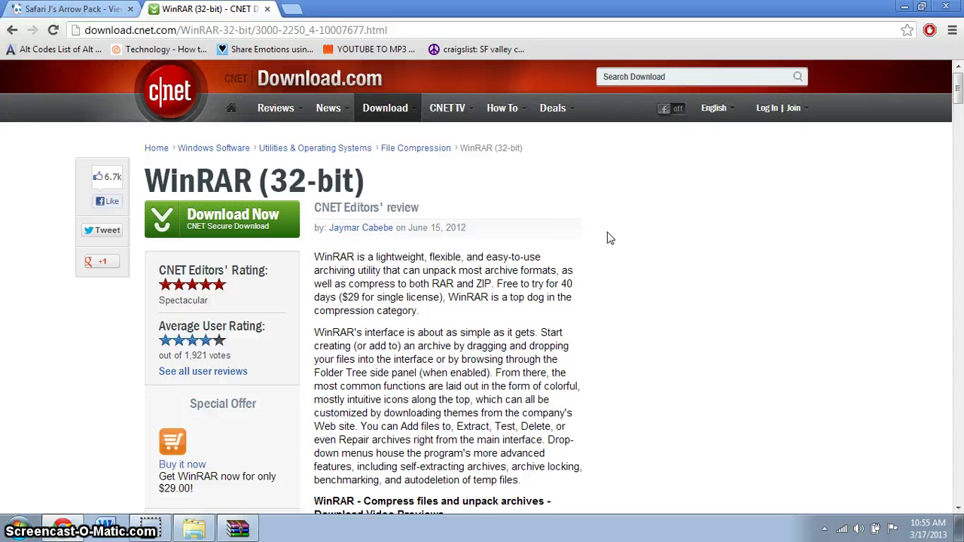
Step: Go back to the winrar search results and close that tab, leaving the Safari J's Arrow Pack page open
click(13, 30)
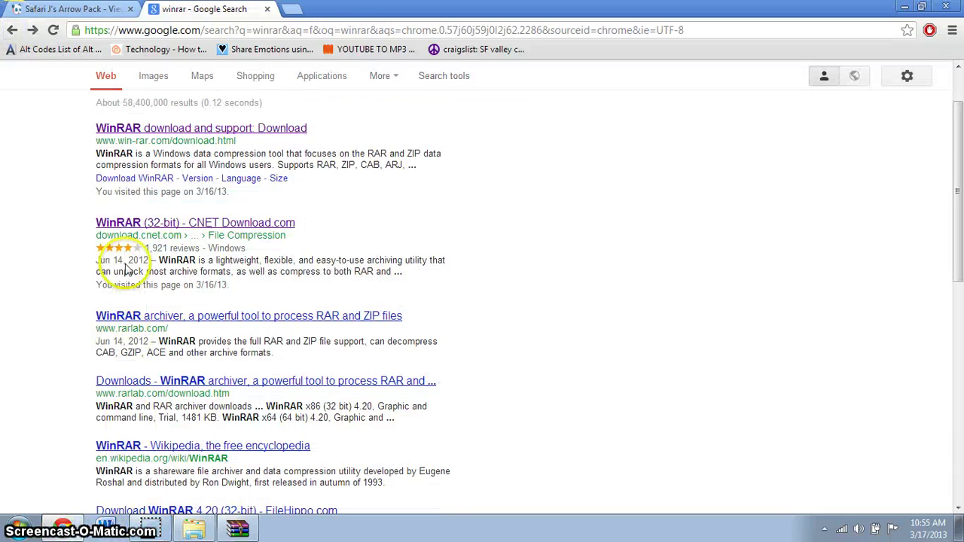
click(56, 10)
click(267, 9)
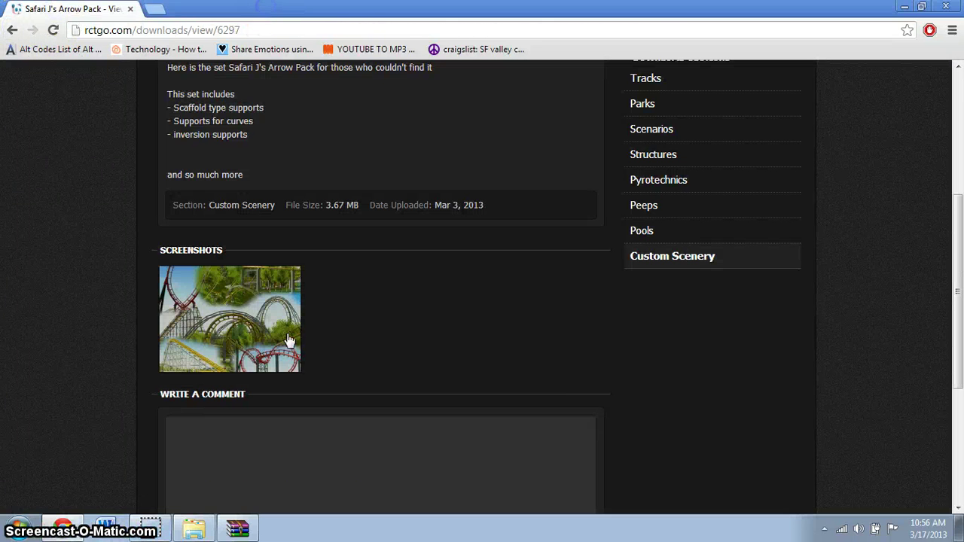
Step: Bring the WinRAR window with SafariJsArrowPack.zip to the front over the Arrow Pack download page
click(240, 527)
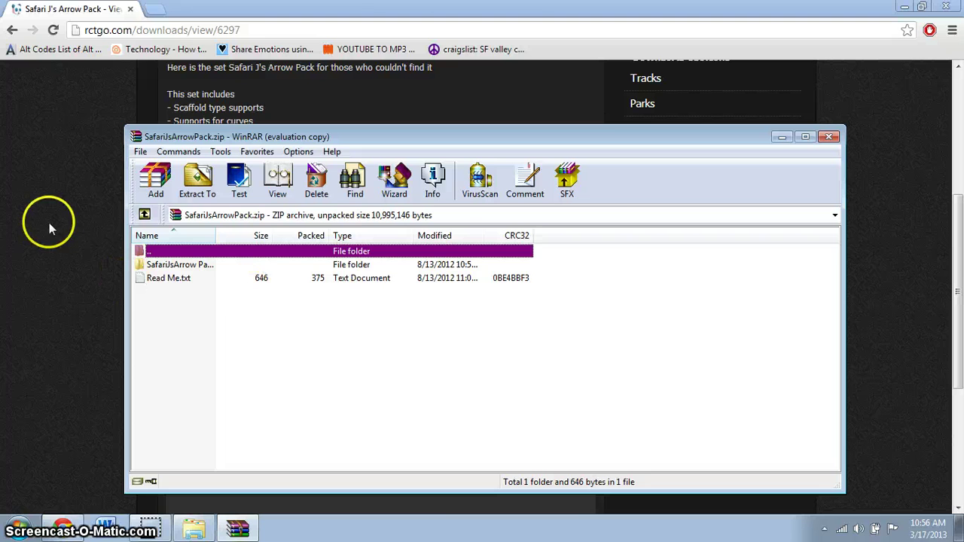
drag(950, 241, 959, 132)
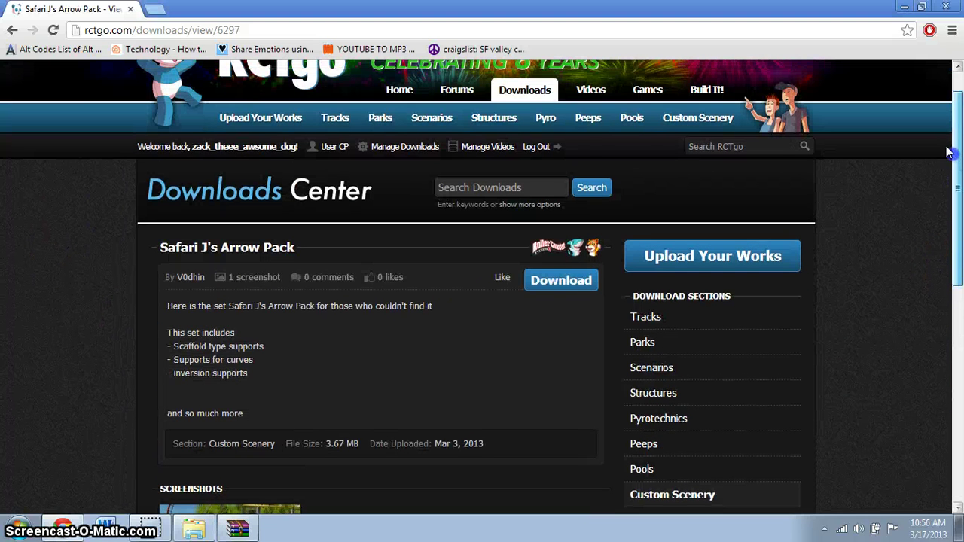
click(240, 528)
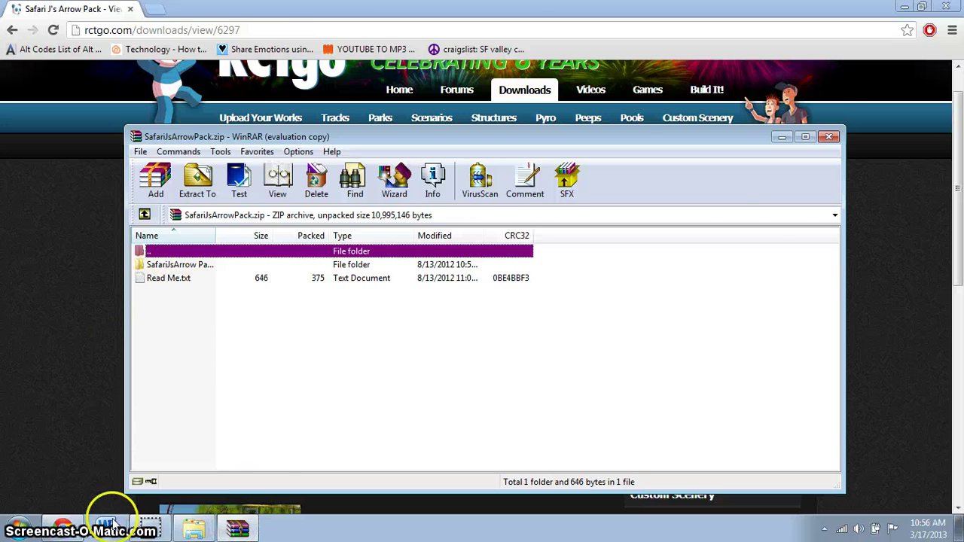
Step: Close the existing Windows Explorer window, open Computer again and enter the C: drive
click(17, 527)
click(192, 523)
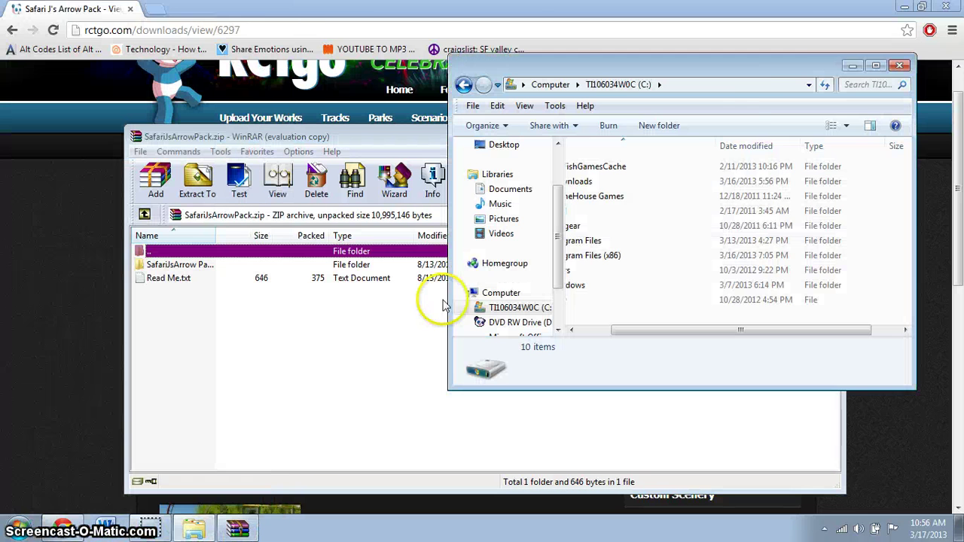
click(901, 67)
click(17, 527)
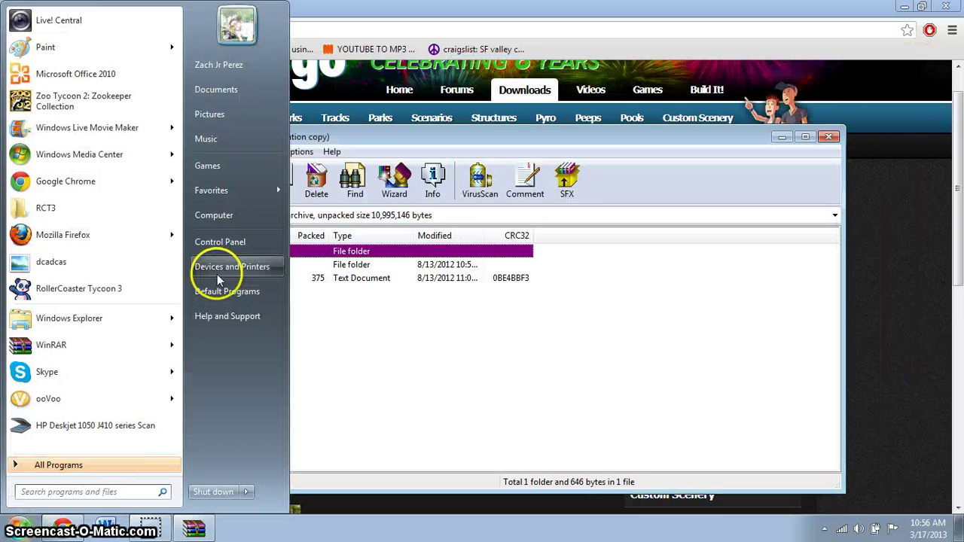
click(215, 215)
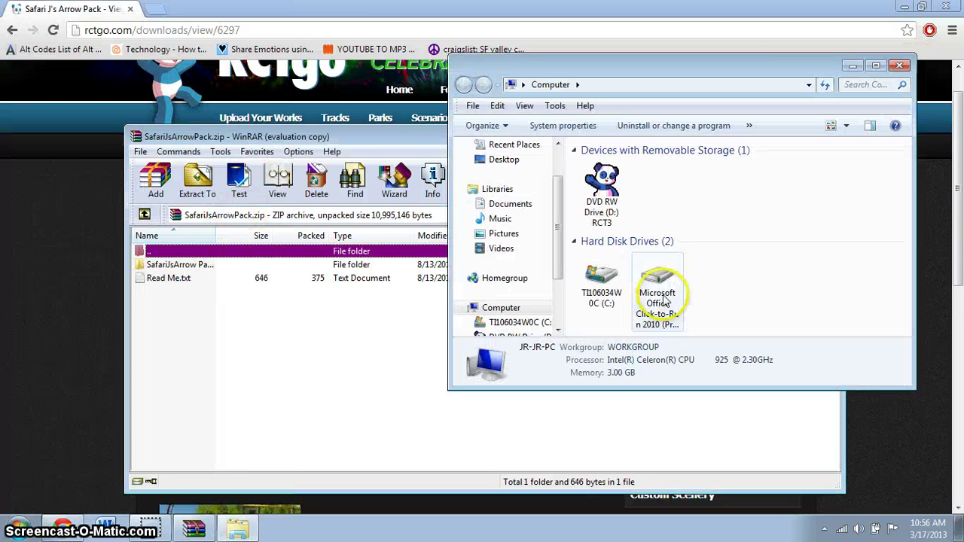
double_click(607, 299)
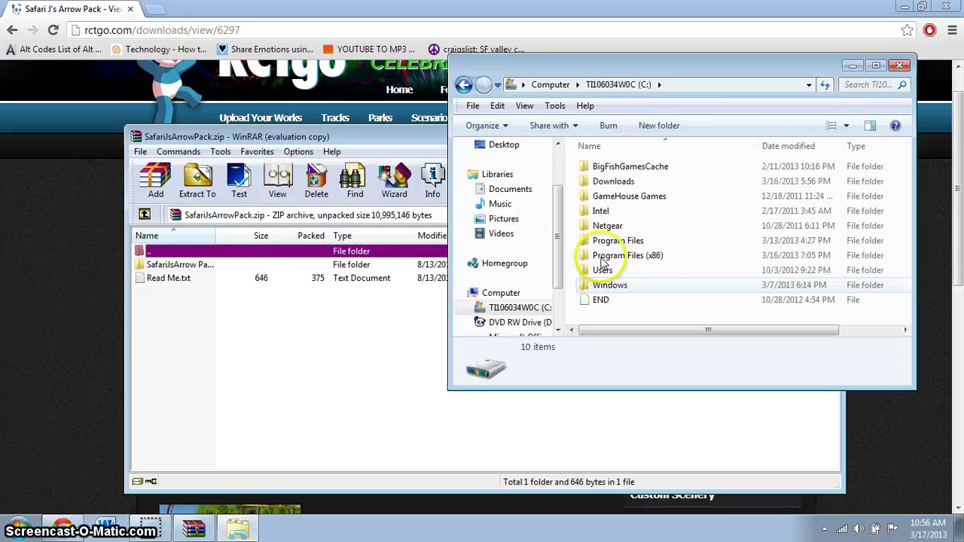
Step: Open the RollerCoaster Tycoon 3 folder inside Program Files (x86) > Atari
click(635, 260)
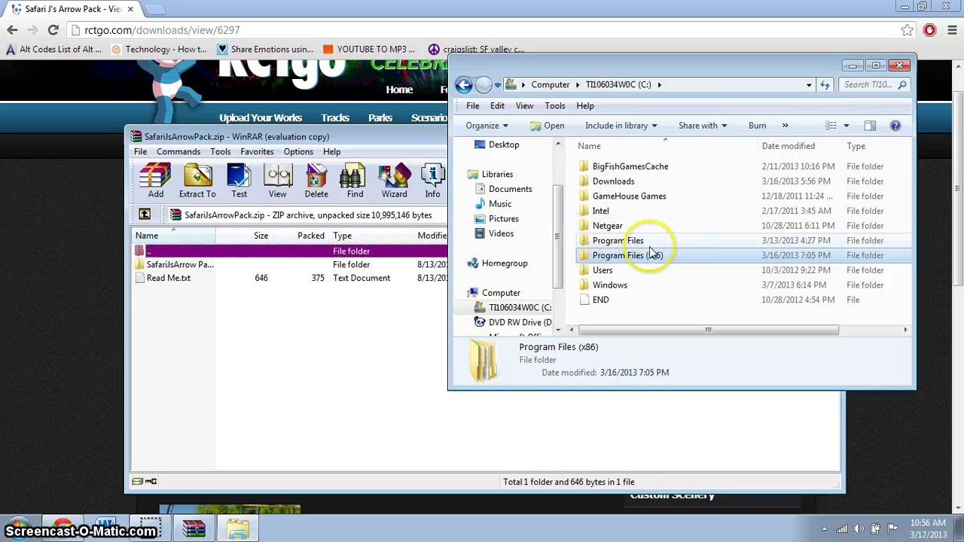
double_click(611, 256)
scroll(614, 261, down, 10)
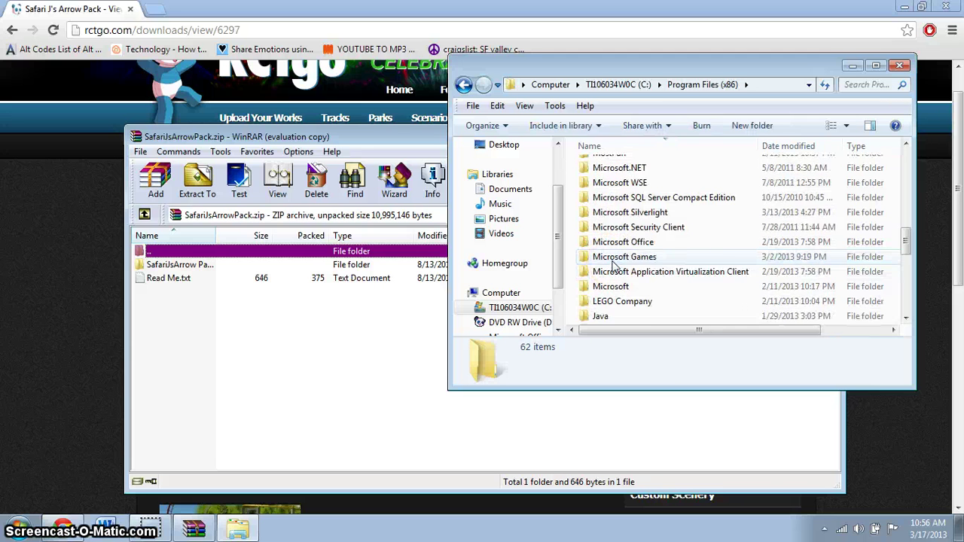
scroll(614, 264, down, 8)
click(594, 290)
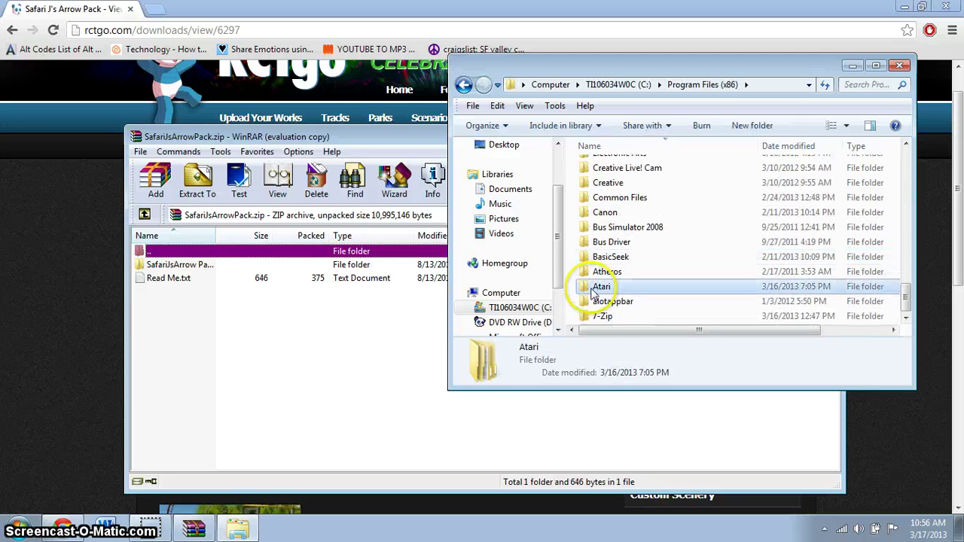
double_click(595, 290)
click(609, 166)
double_click(609, 166)
Step: Open the Style folder of RollerCoaster Tycoon 3 and enter its Themed subfolder
scroll(633, 301, down, 2)
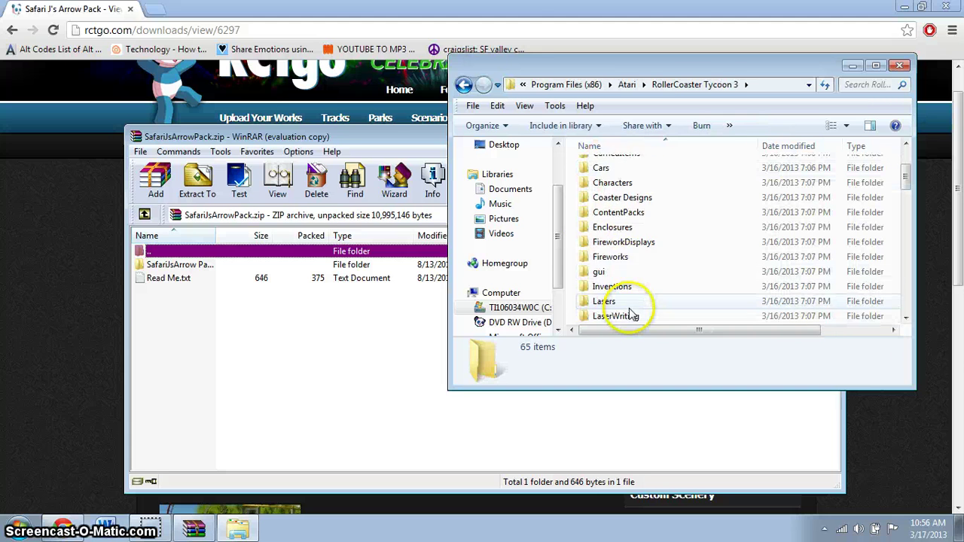
scroll(633, 315, down, 5)
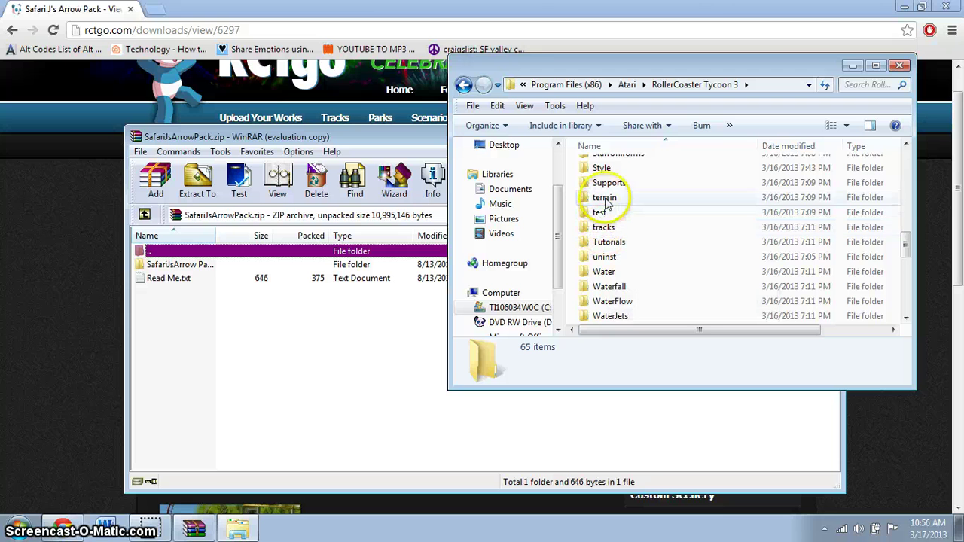
scroll(602, 222, up, 1)
double_click(601, 208)
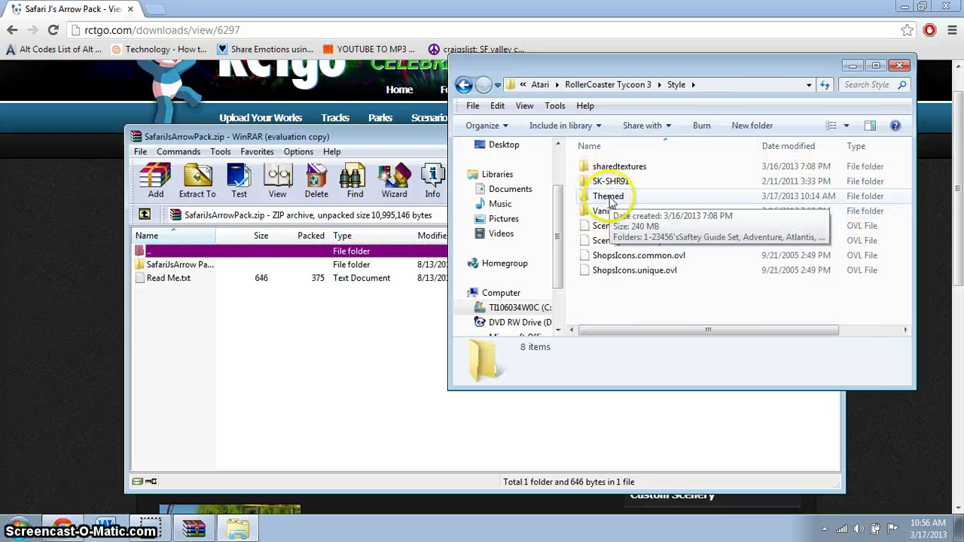
double_click(607, 199)
Step: Extract the SafariJsArrow Pack folder from the WinRAR archive into the game's Themed folder
scroll(620, 172, down, 5)
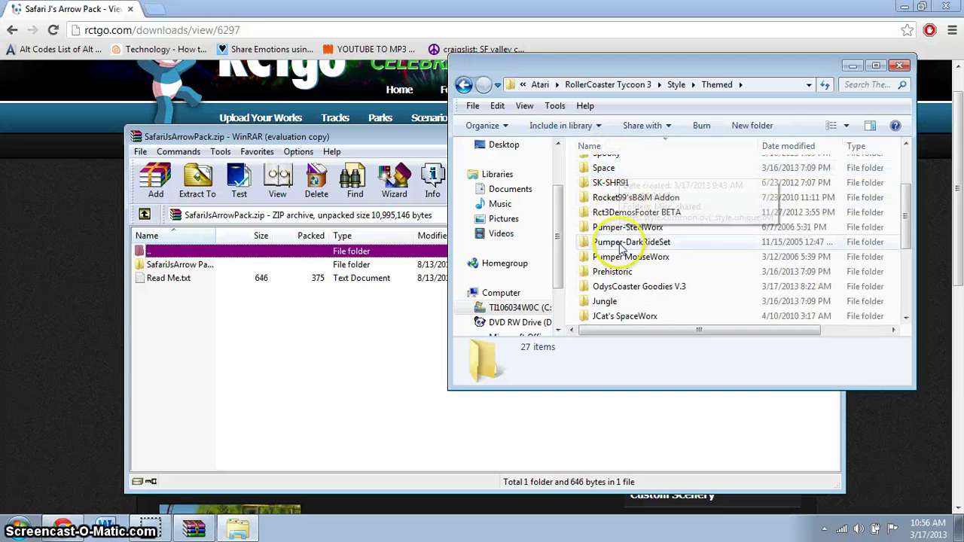
scroll(623, 187, up, 5)
scroll(624, 187, down, 3)
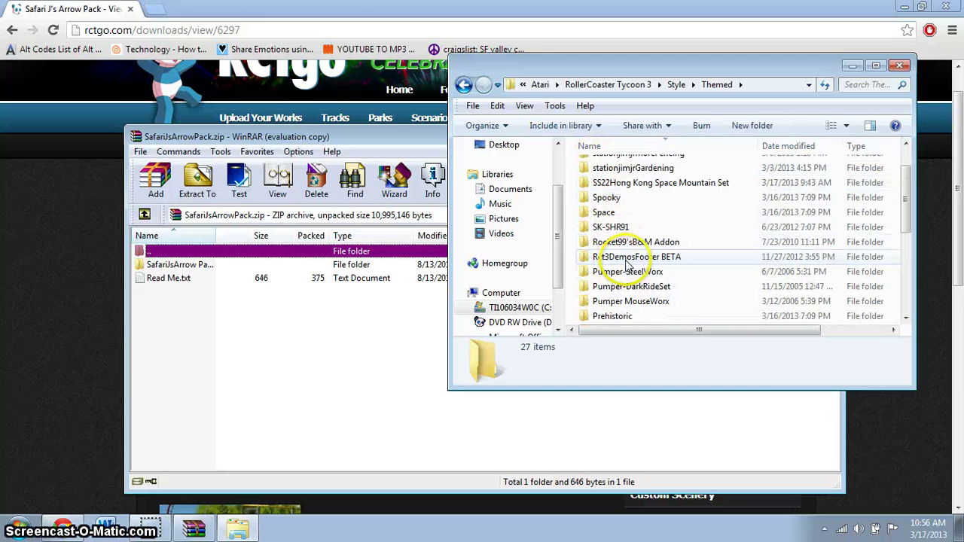
scroll(622, 225, up, 3)
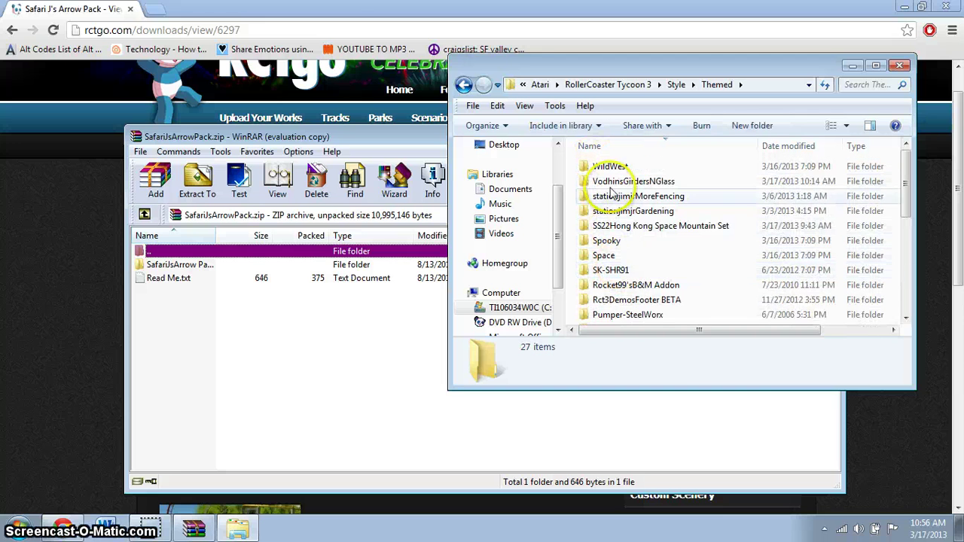
click(179, 265)
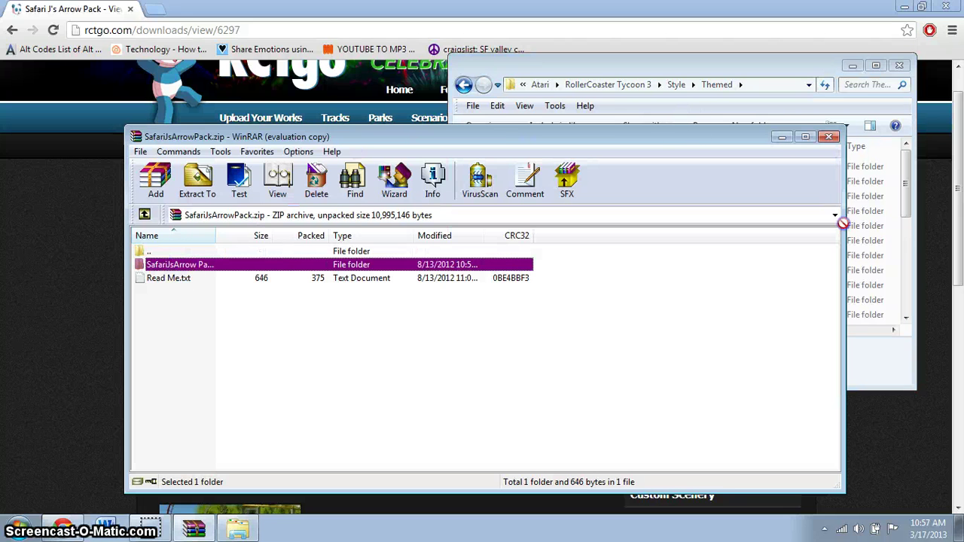
drag(867, 336, 867, 341)
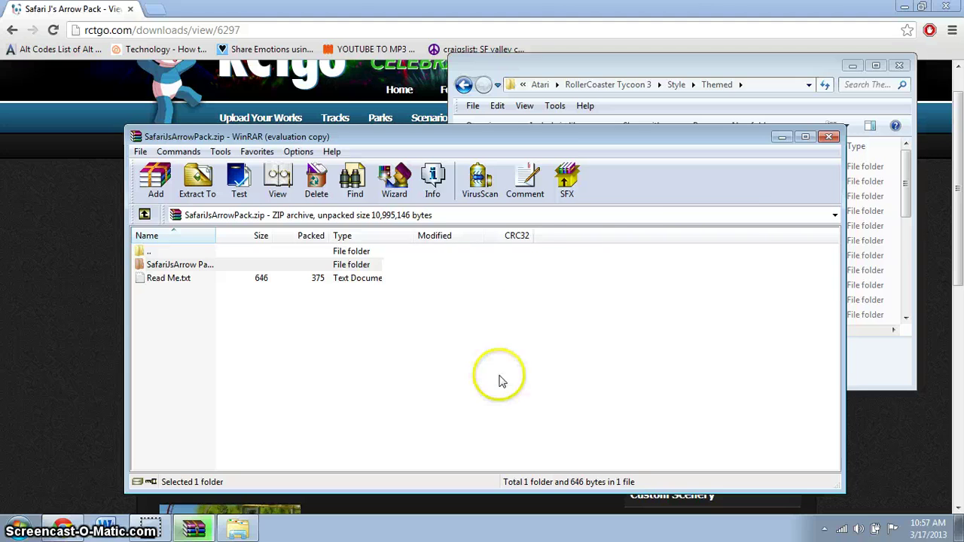
click(462, 324)
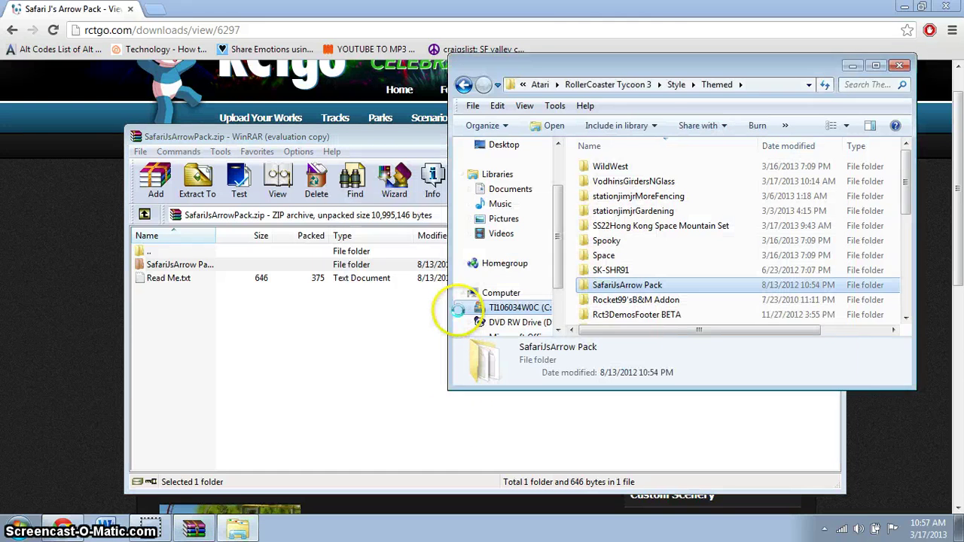
Step: Close the WinRAR and Windows Explorer windows and show the desktop
click(398, 135)
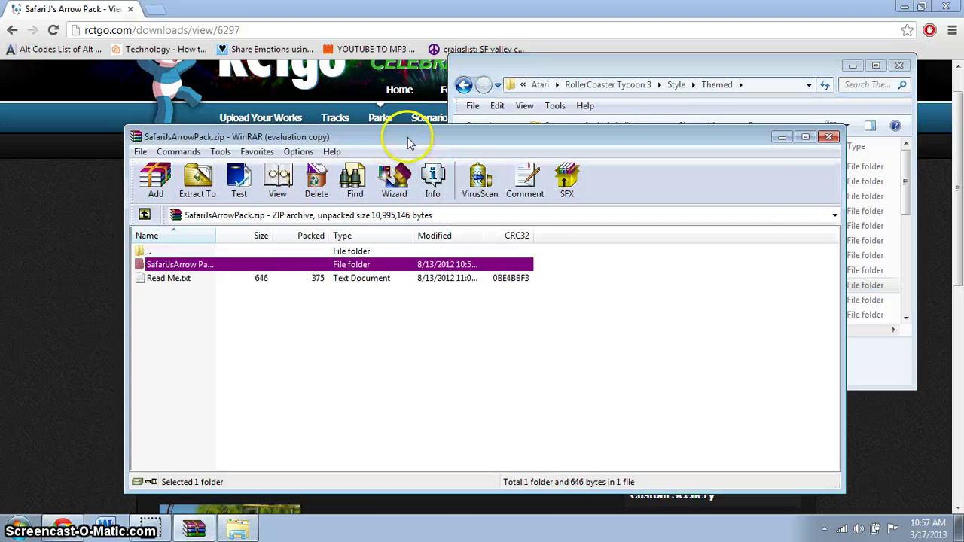
click(828, 138)
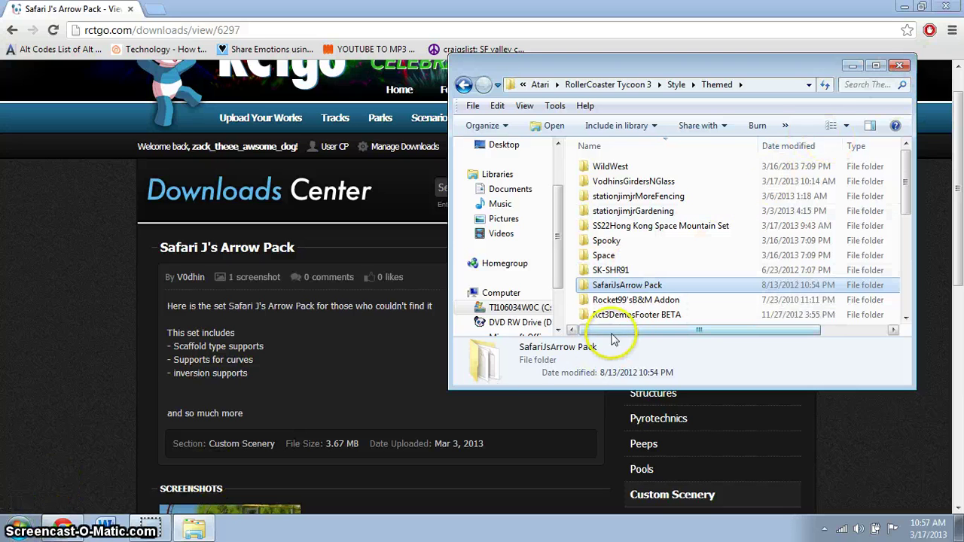
mouse_move(655, 290)
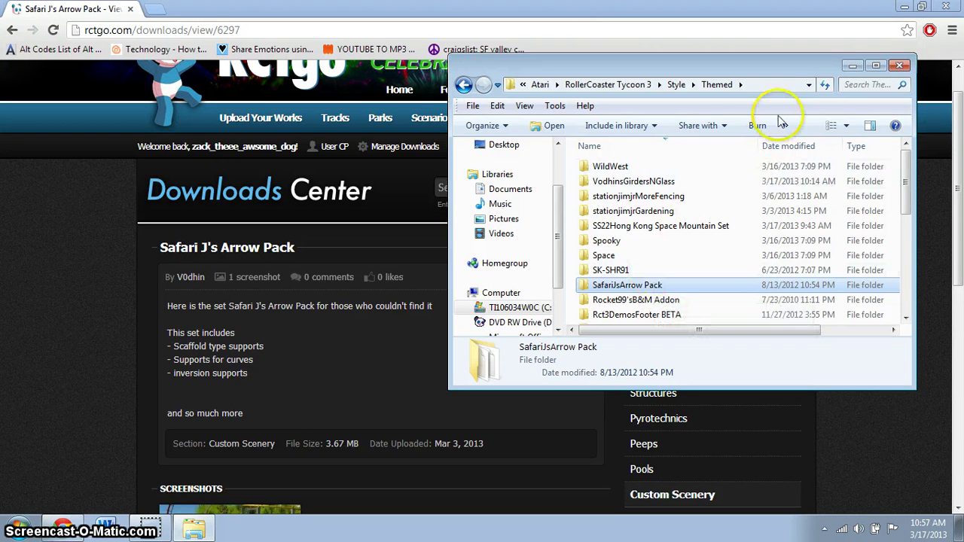
click(899, 65)
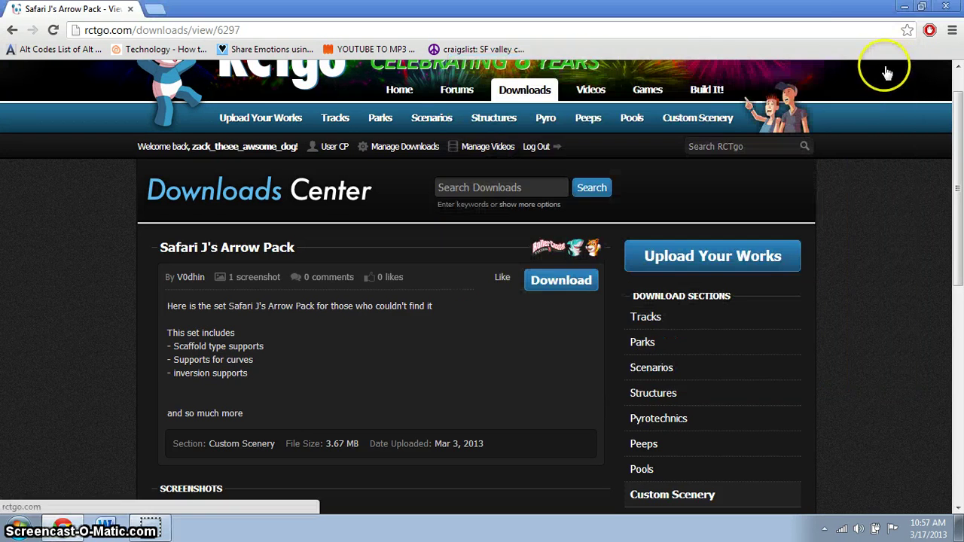
key(super+d)
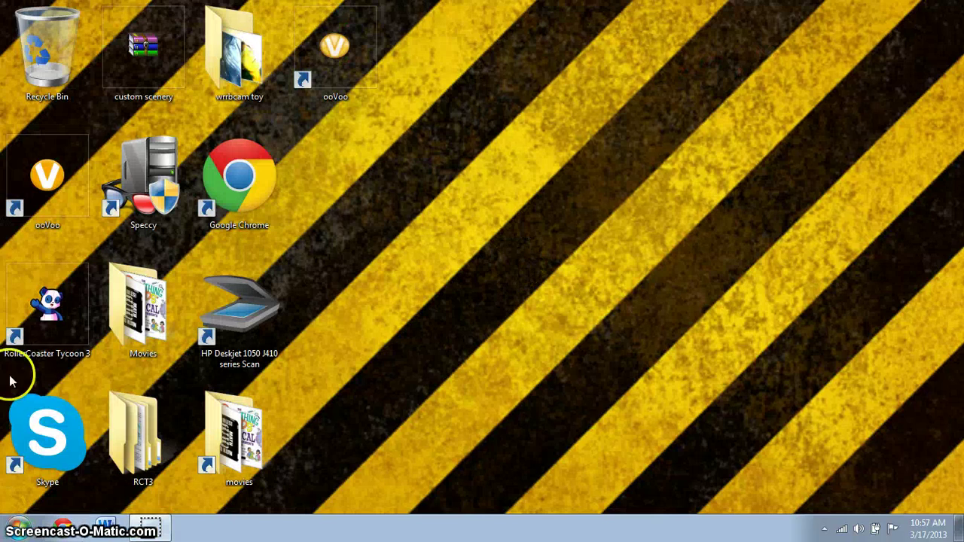
Step: Launch RollerCoaster Tycoon 3 from the desktop, skip the intro and enter Sandbox mode
double_click(24, 340)
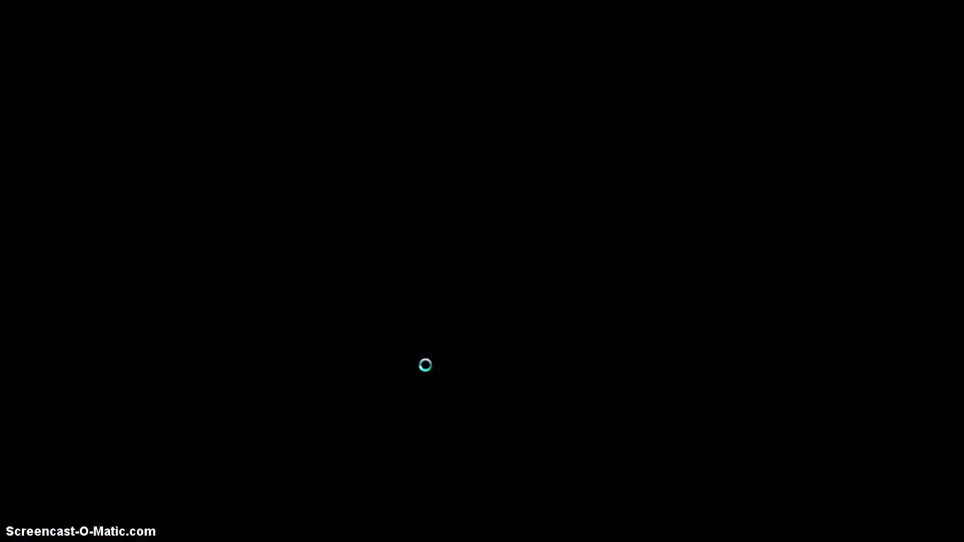
click(481, 271)
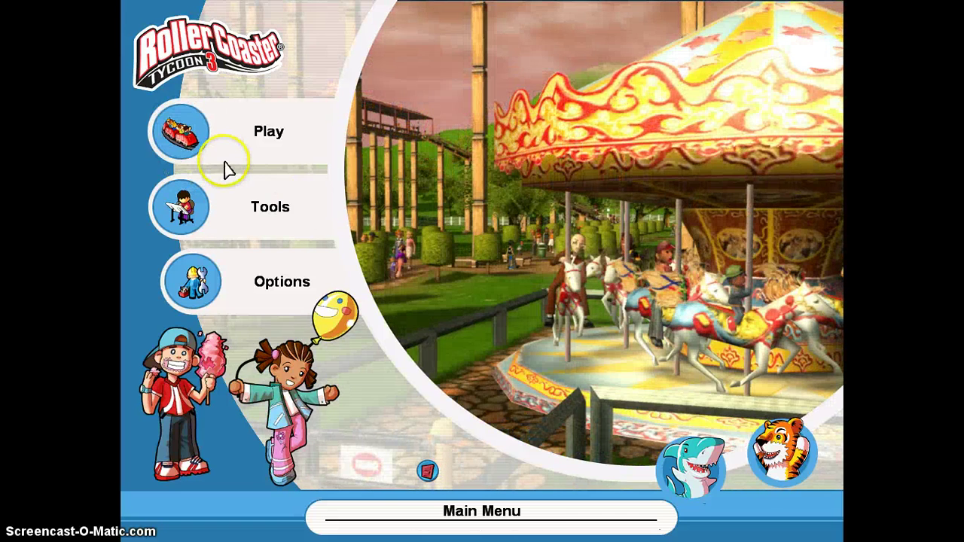
click(214, 160)
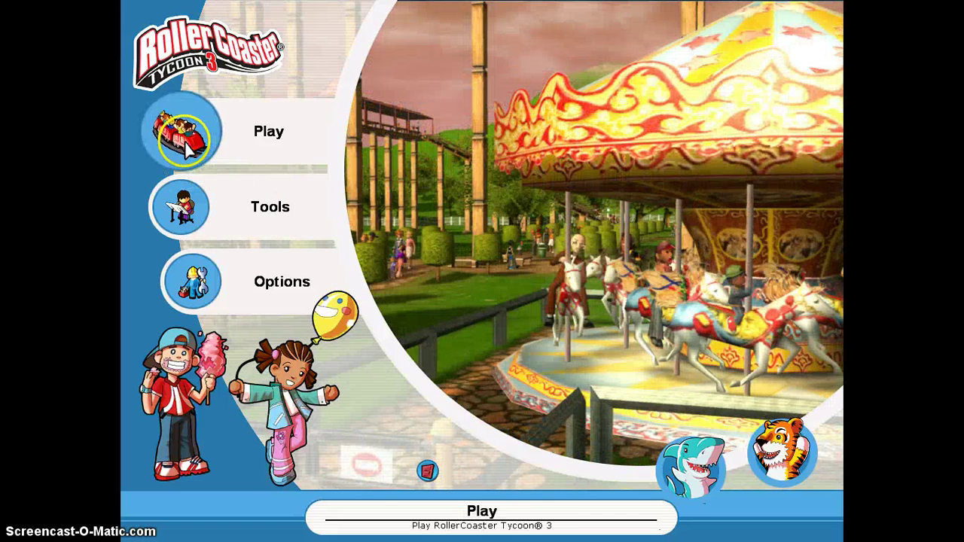
click(214, 160)
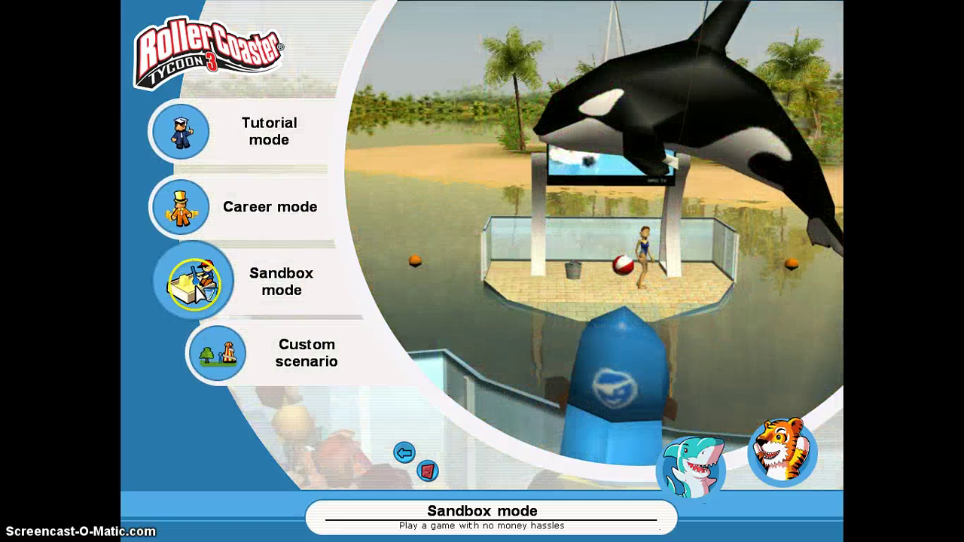
click(191, 284)
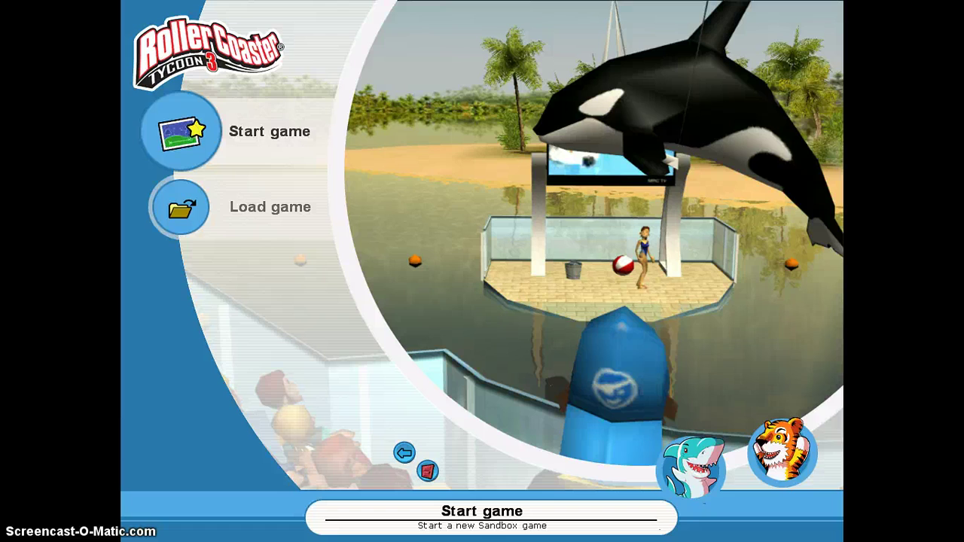
Step: Start a new Sandbox game and bring the park's entrance path into view
click(176, 162)
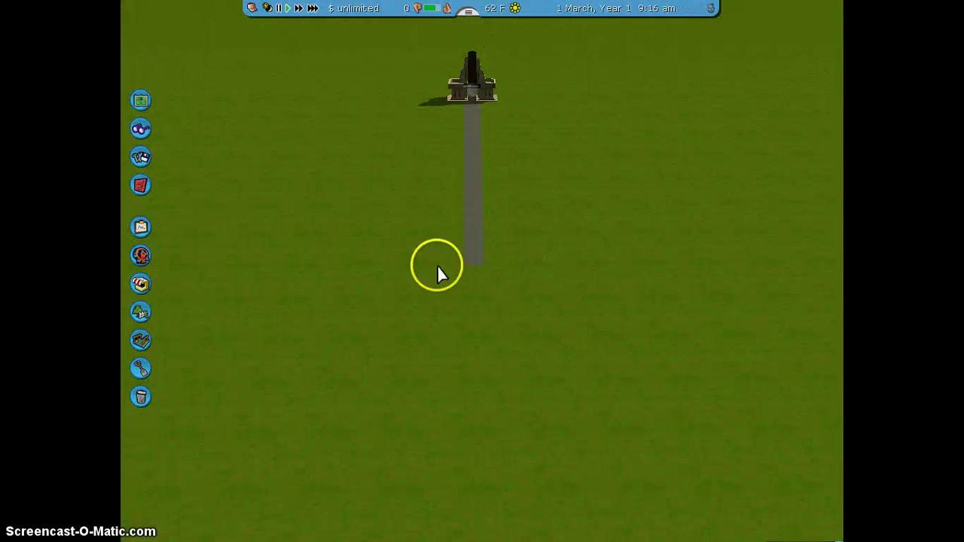
scroll(446, 205, up, 8)
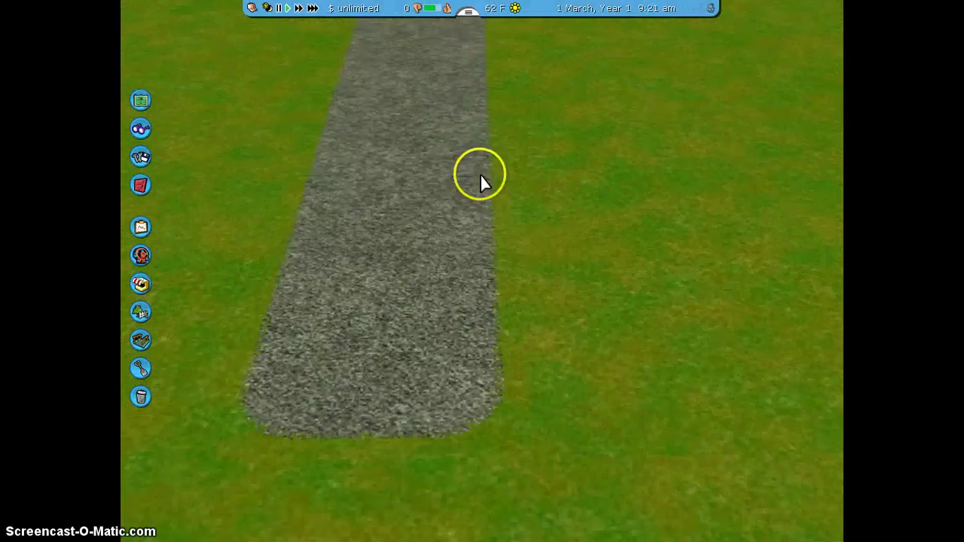
scroll(463, 263, down, 5)
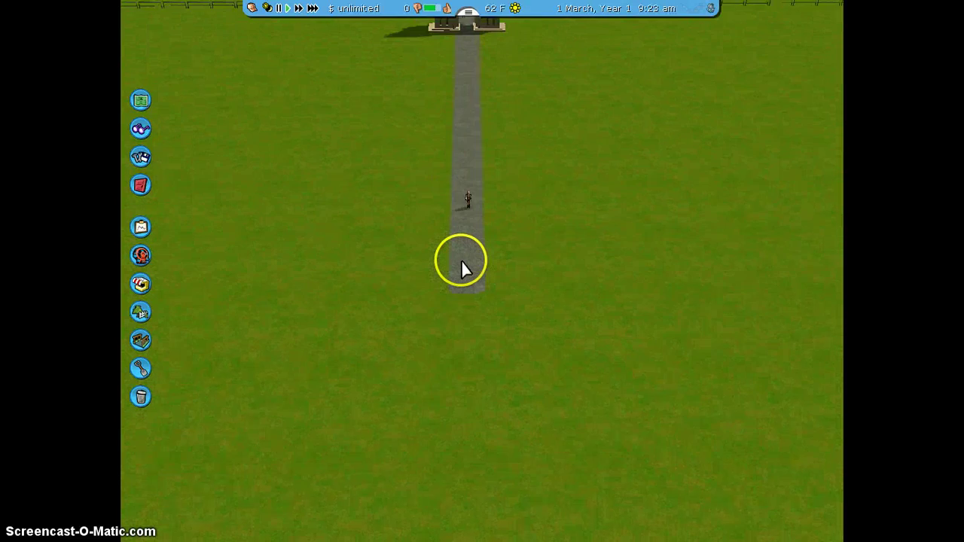
Step: Find the Safari Js Arrow Pack among the building wall scenery sets and expand it
click(141, 312)
click(170, 100)
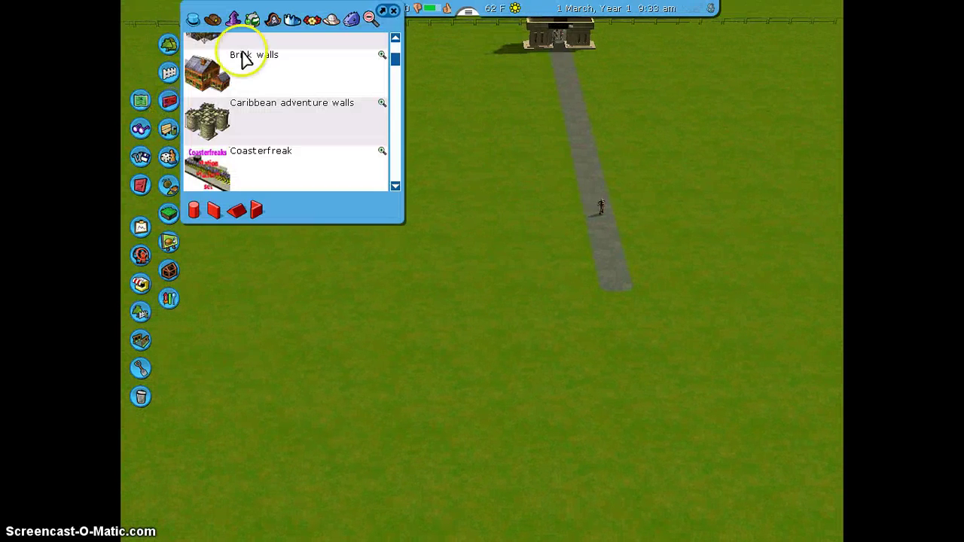
scroll(308, 117, up, 3)
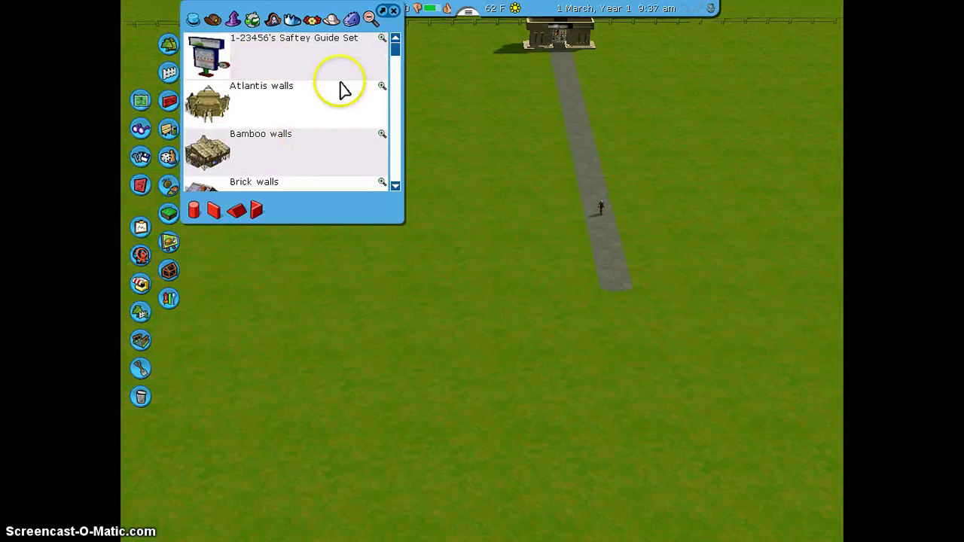
scroll(241, 161, down, 3)
scroll(241, 171, down, 10)
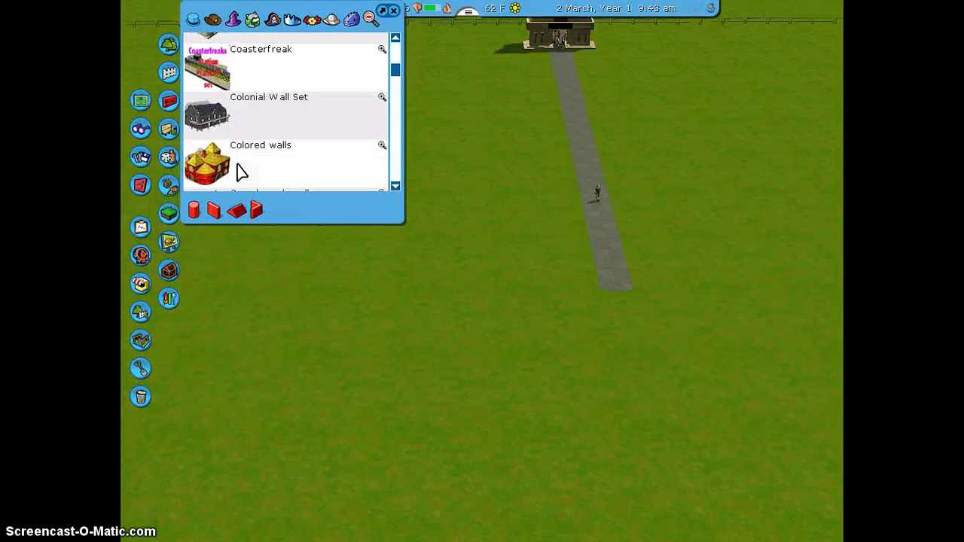
scroll(241, 172, down, 6)
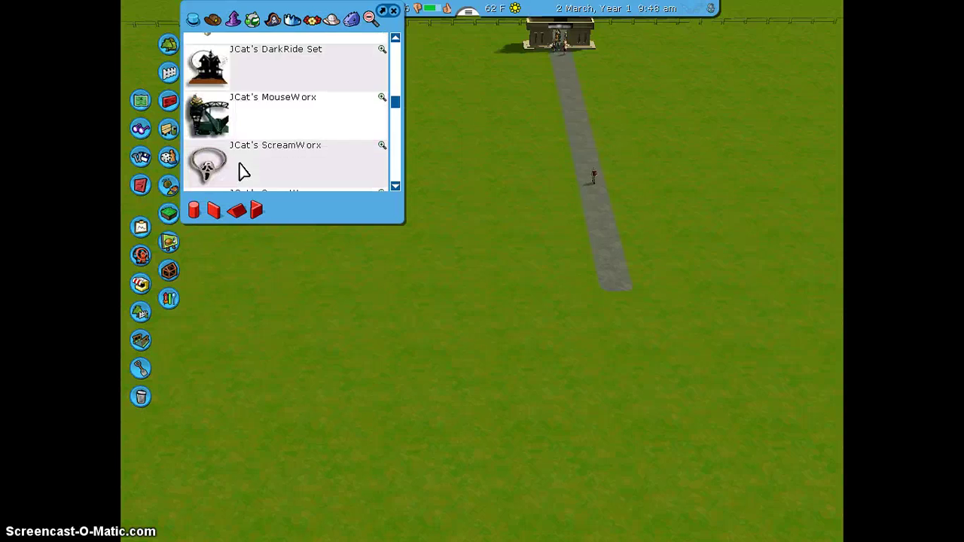
scroll(241, 172, down, 8)
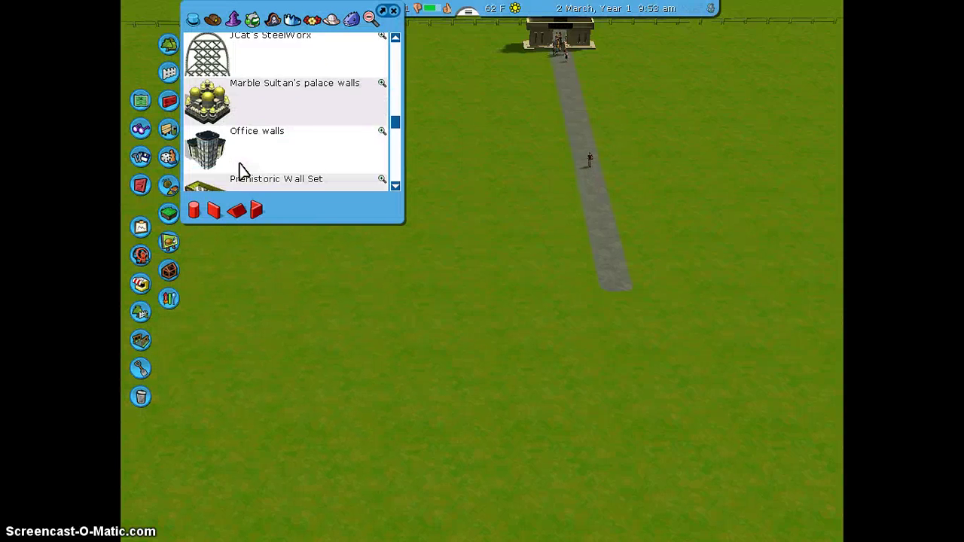
scroll(241, 170, down, 3)
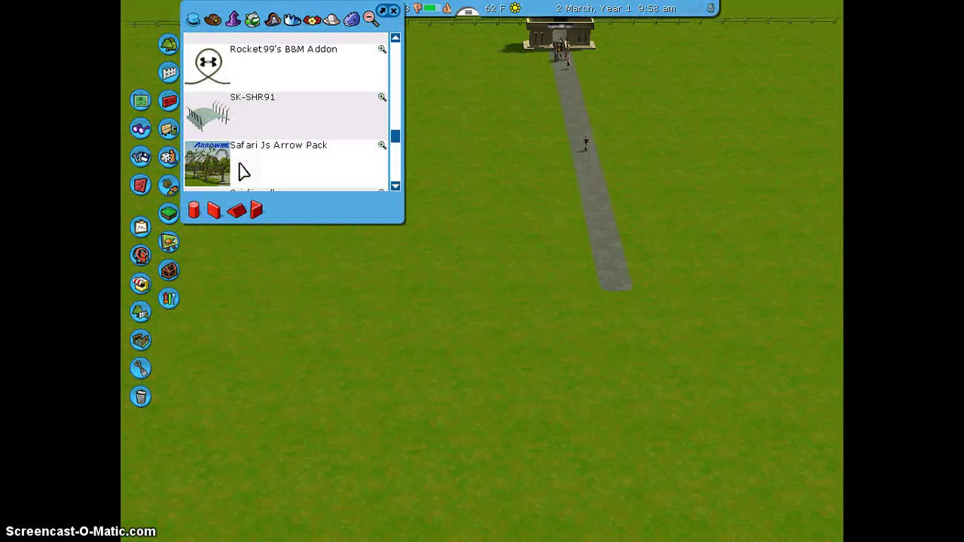
click(194, 142)
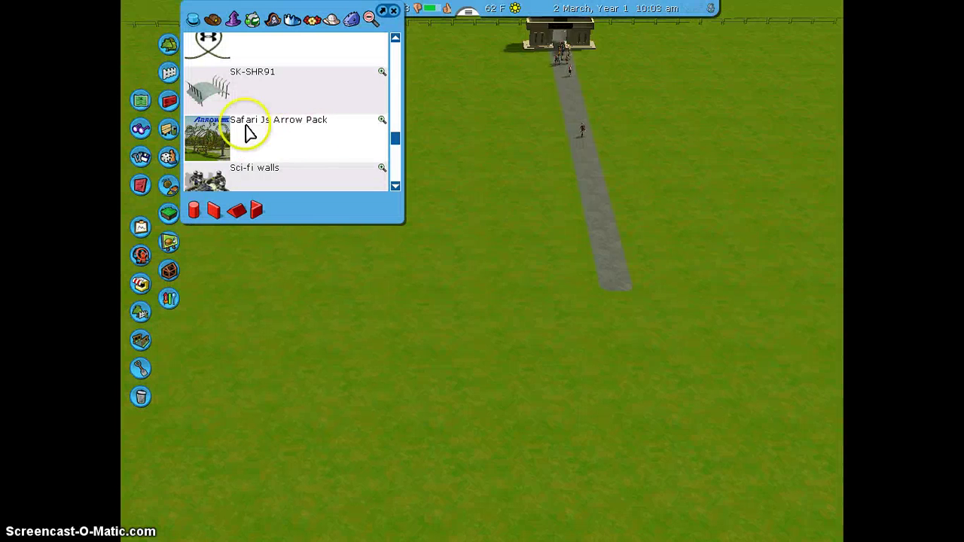
click(209, 134)
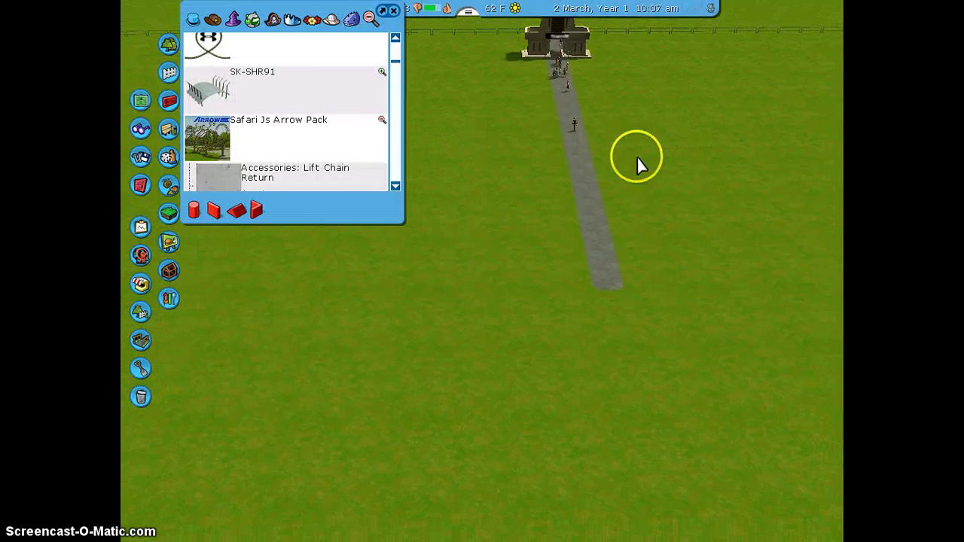
Step: Place the pack's Accessories: Lift Chain Top piece on the grass near the end of the path
scroll(355, 134, up, 1)
scroll(302, 139, down, 2)
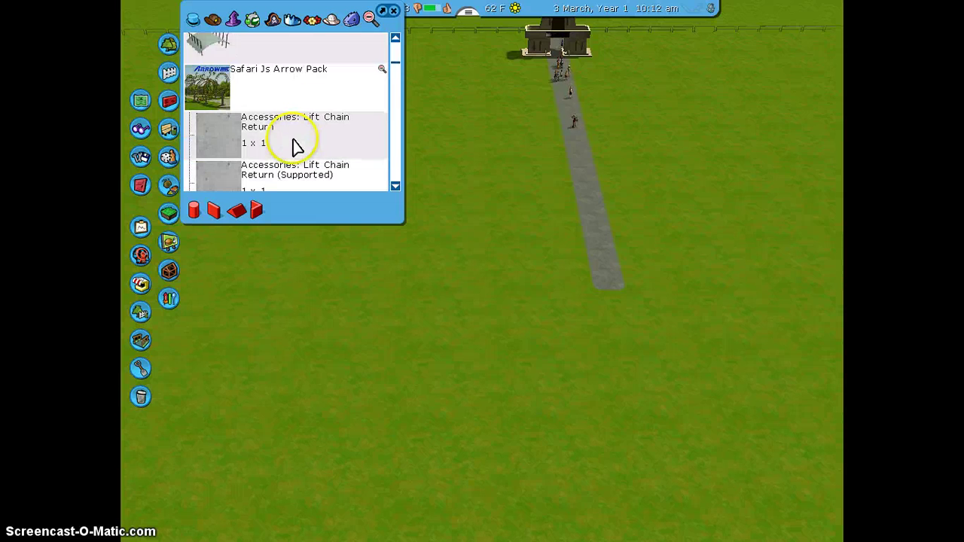
click(276, 144)
scroll(267, 132, down, 1)
scroll(263, 125, down, 2)
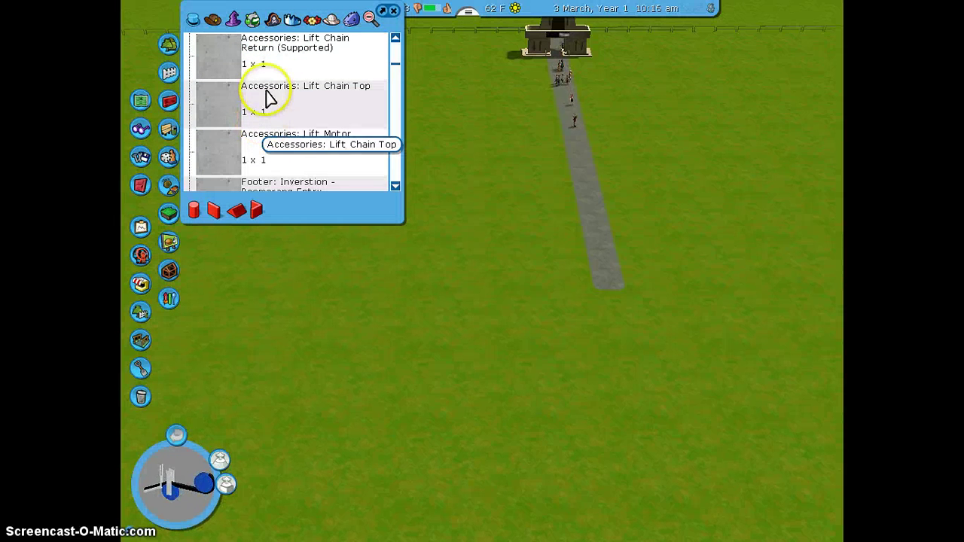
click(263, 88)
click(587, 323)
click(532, 326)
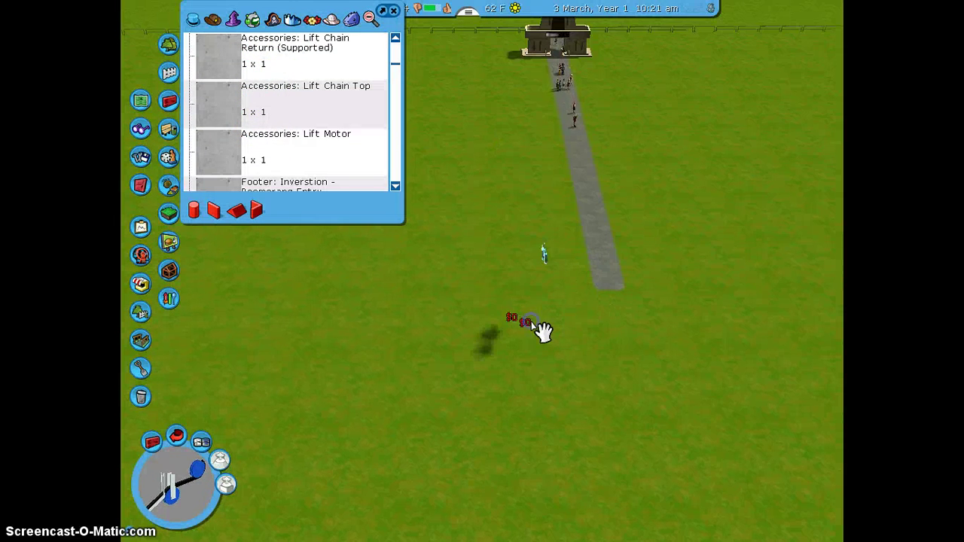
scroll(537, 306, up, 3)
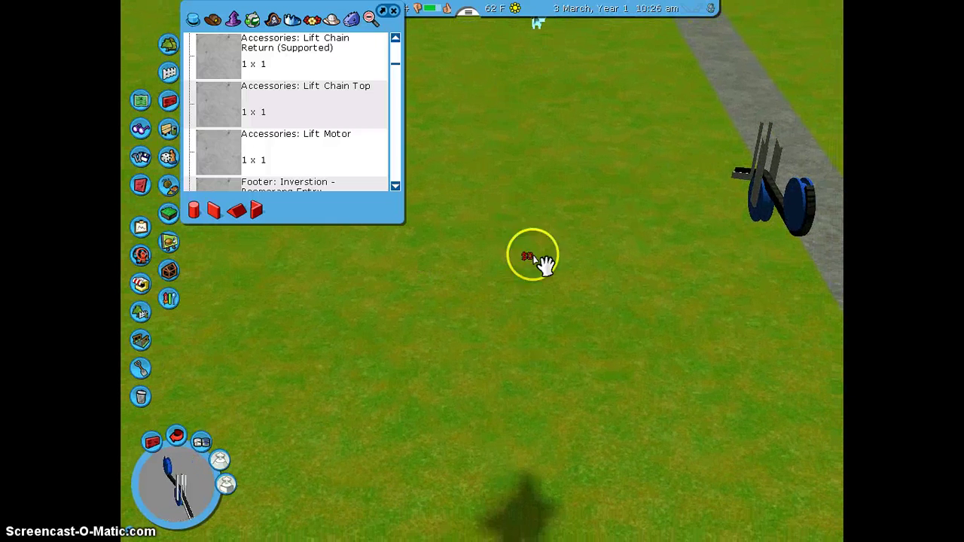
Step: Place a triangular concrete loop footer from the pack on the grass, raised well above ground level
scroll(248, 151, down, 2)
click(232, 144)
scroll(232, 143, down, 6)
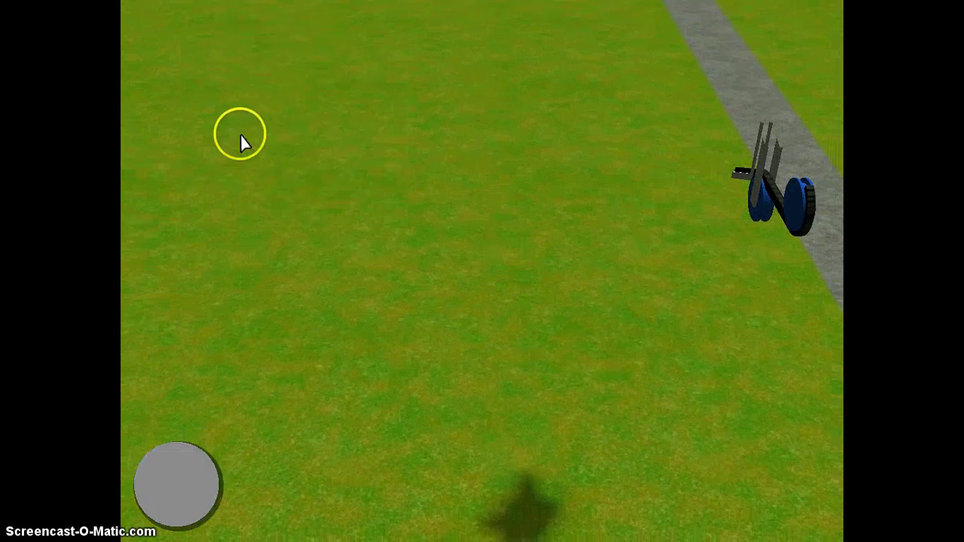
click(232, 151)
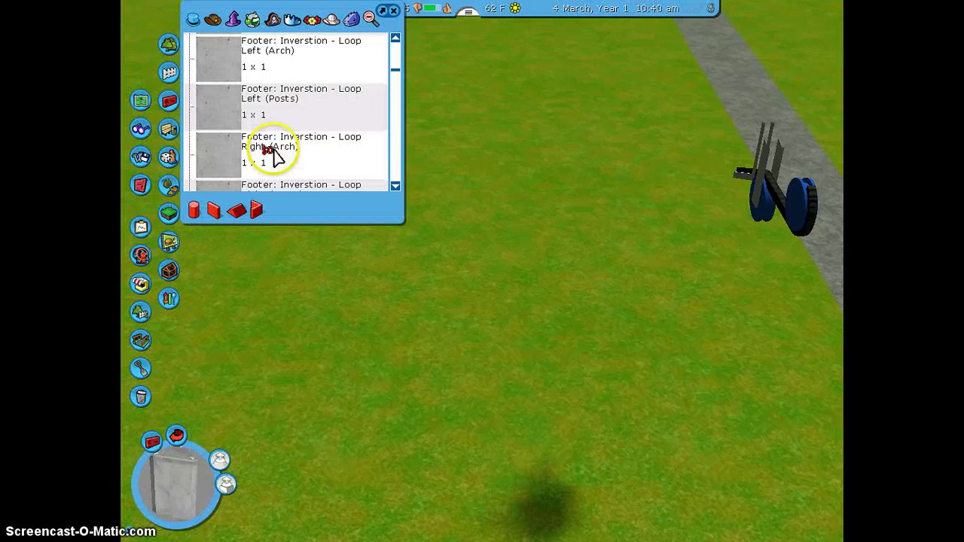
click(521, 367)
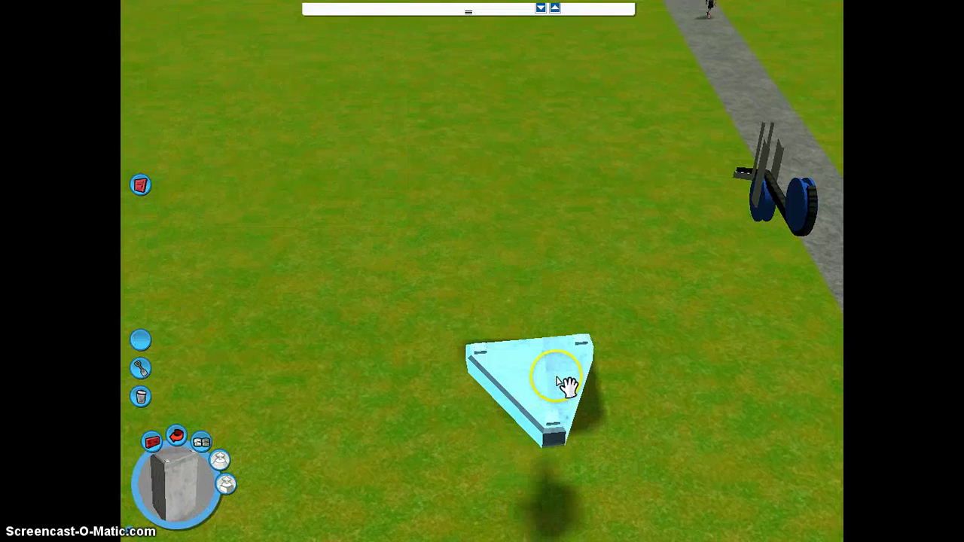
key(shift)
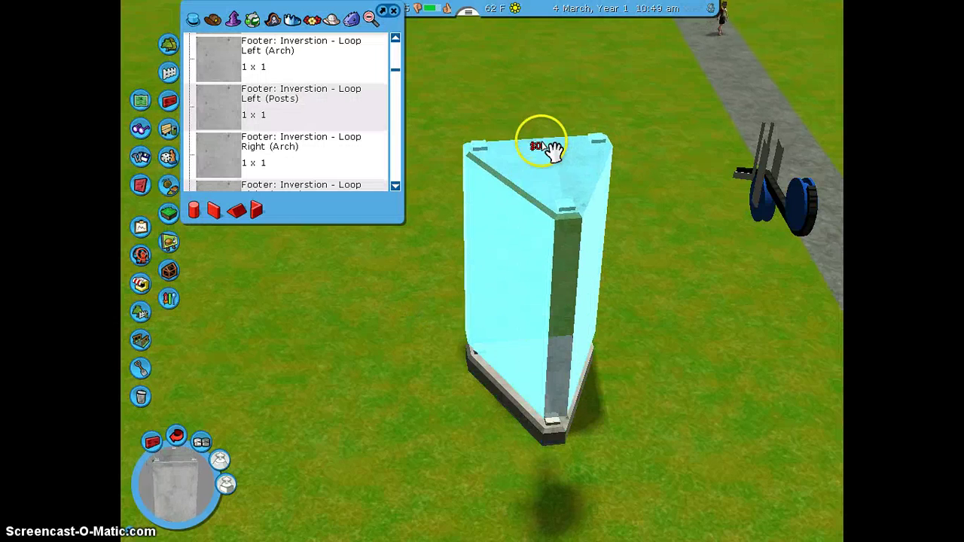
click(534, 192)
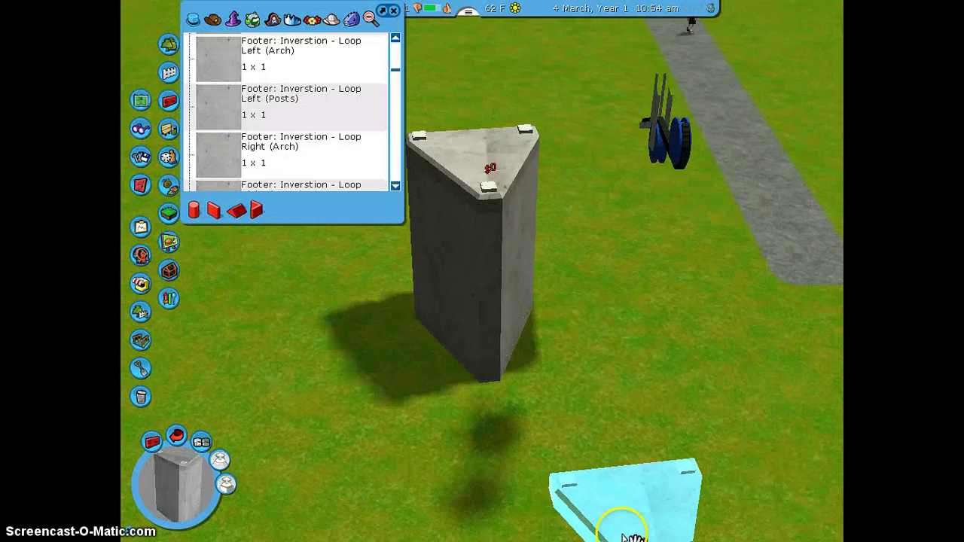
Step: Place a set of tall post supports from the pack around the concrete footer, raised above ground level
scroll(542, 445, down, 3)
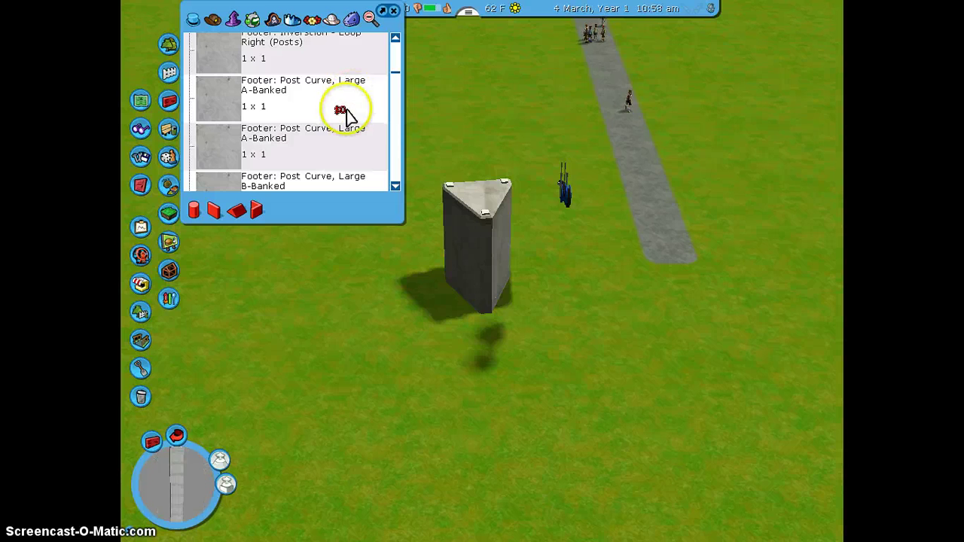
scroll(345, 113, down, 10)
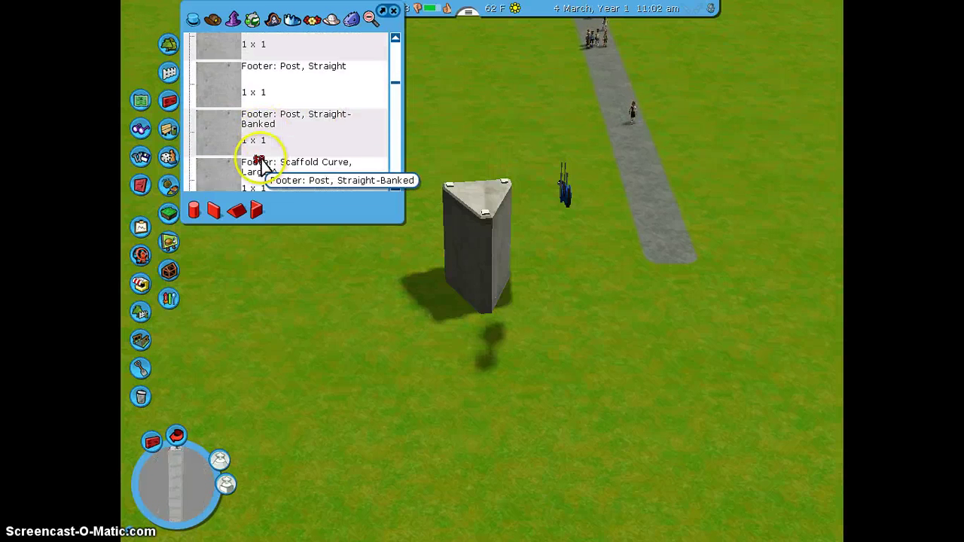
scroll(260, 162, down, 10)
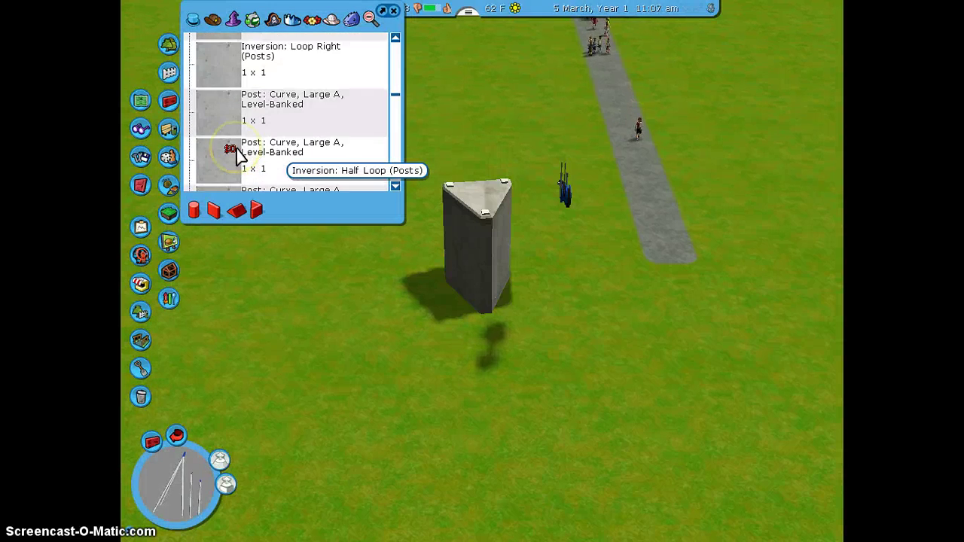
scroll(239, 155, down, 2)
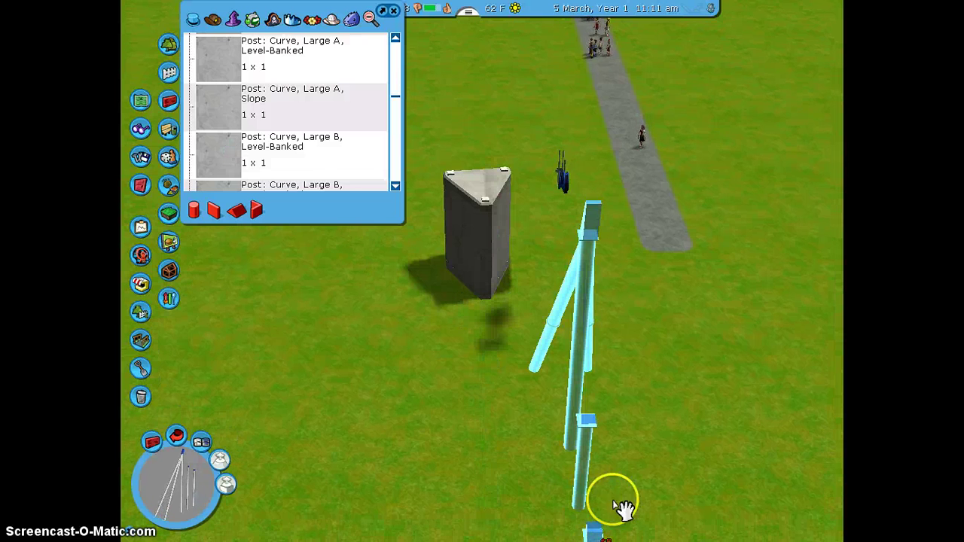
key(shift)
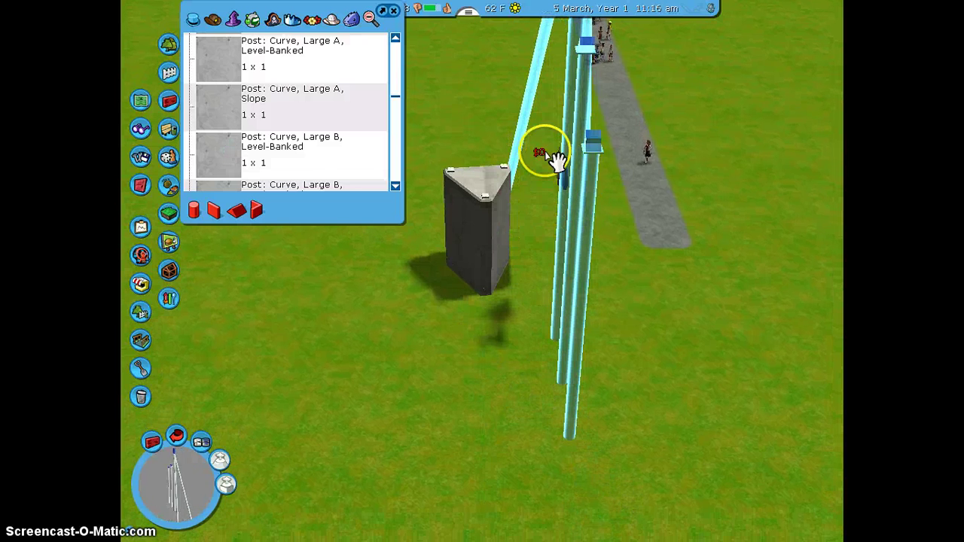
scroll(561, 175, down, 3)
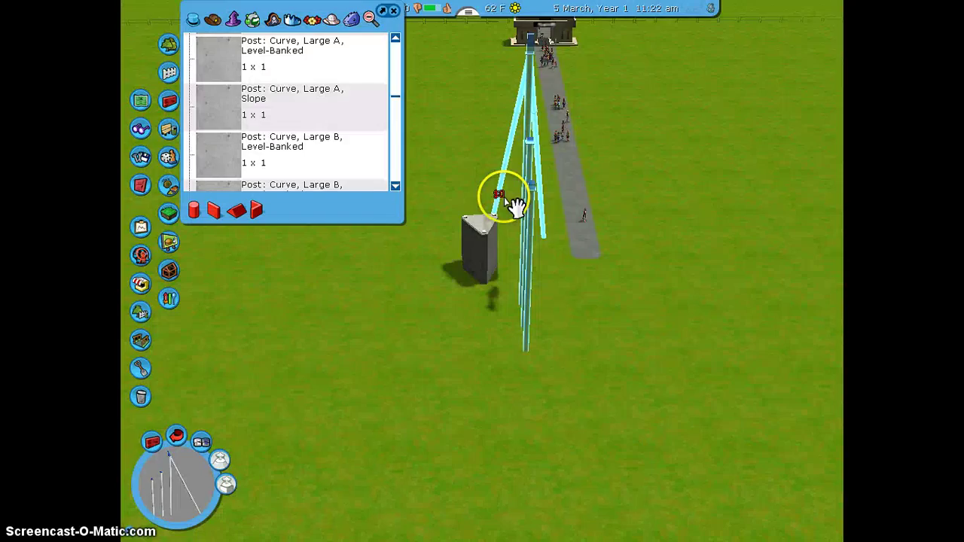
click(499, 214)
scroll(399, 276, up, 3)
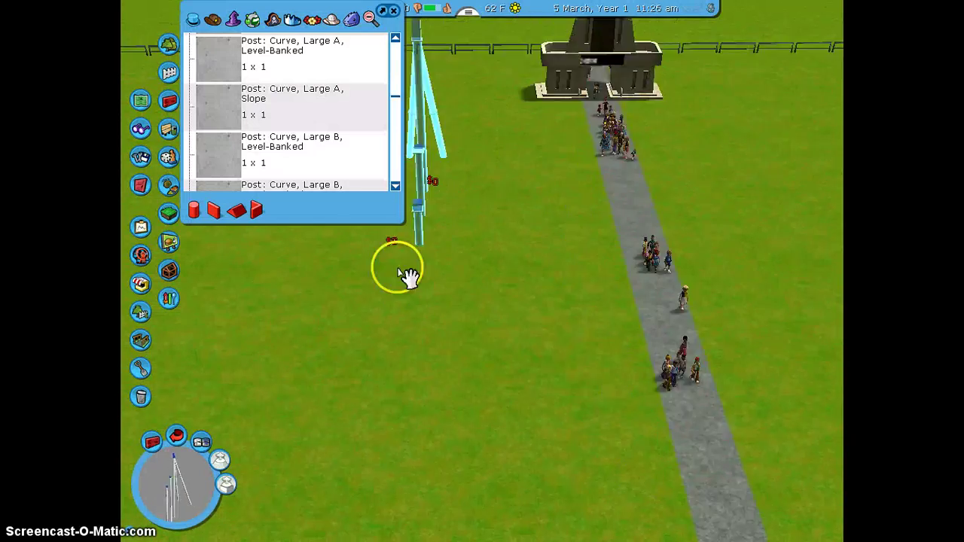
drag(398, 275, 487, 266)
scroll(819, 530, down, 3)
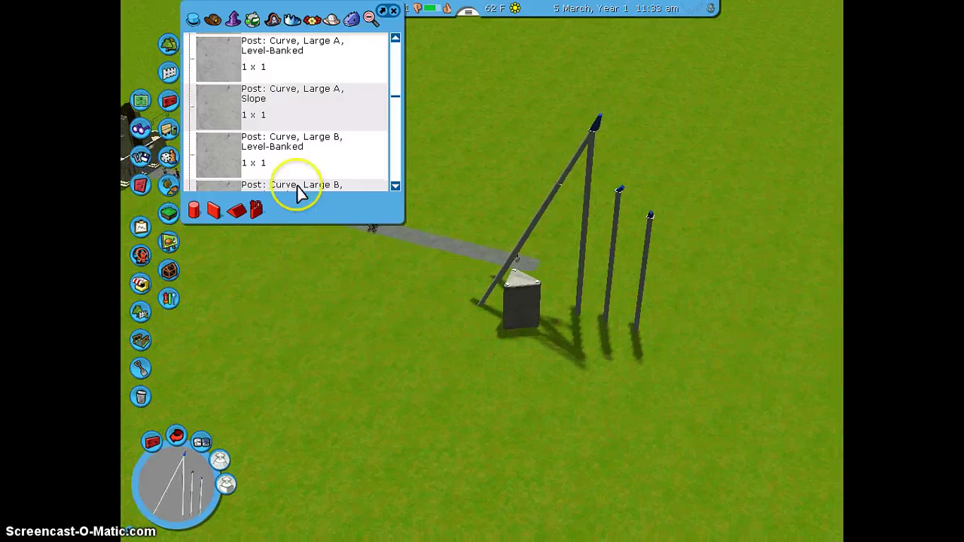
Step: Place a raised Post: Straight, Slope-Banked B support beside the first set of posts
scroll(294, 174, down, 2)
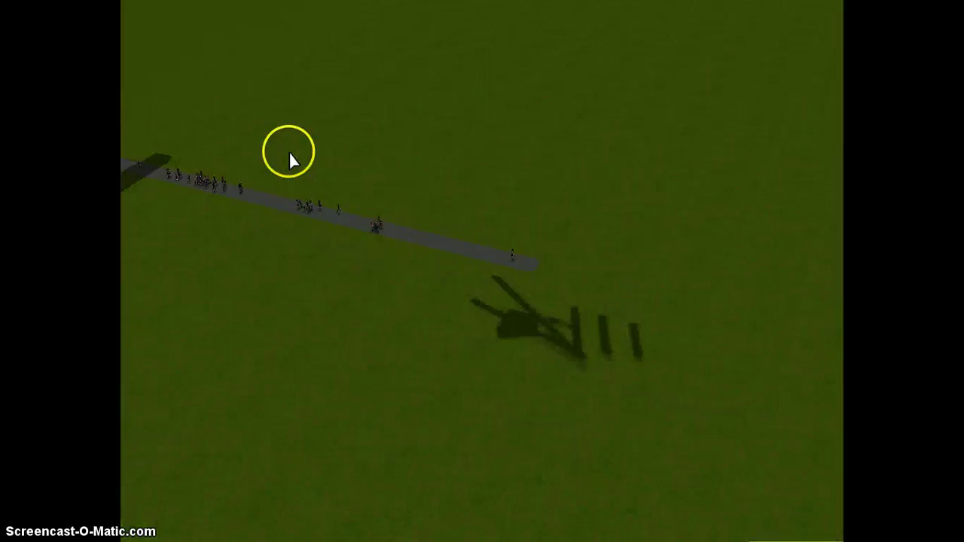
scroll(252, 166, down, 8)
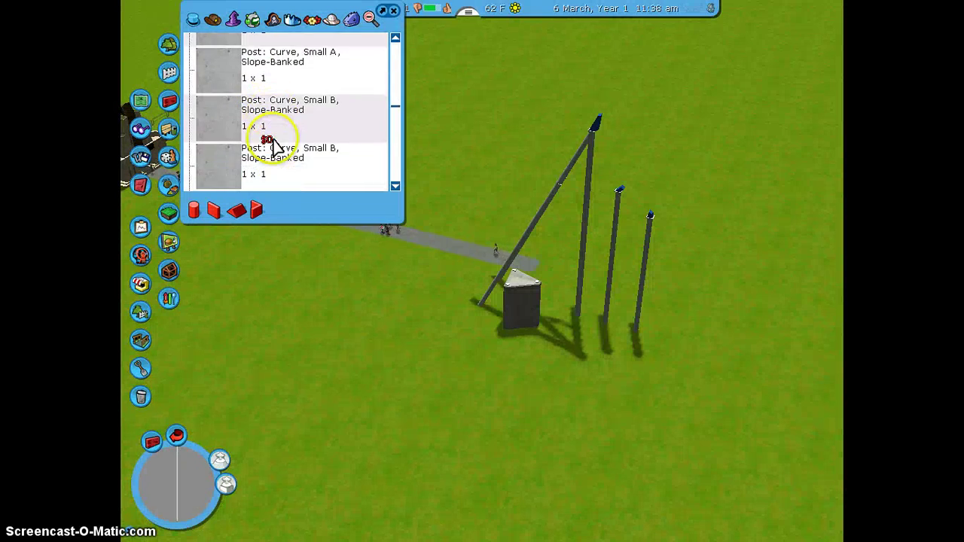
scroll(230, 148, down, 8)
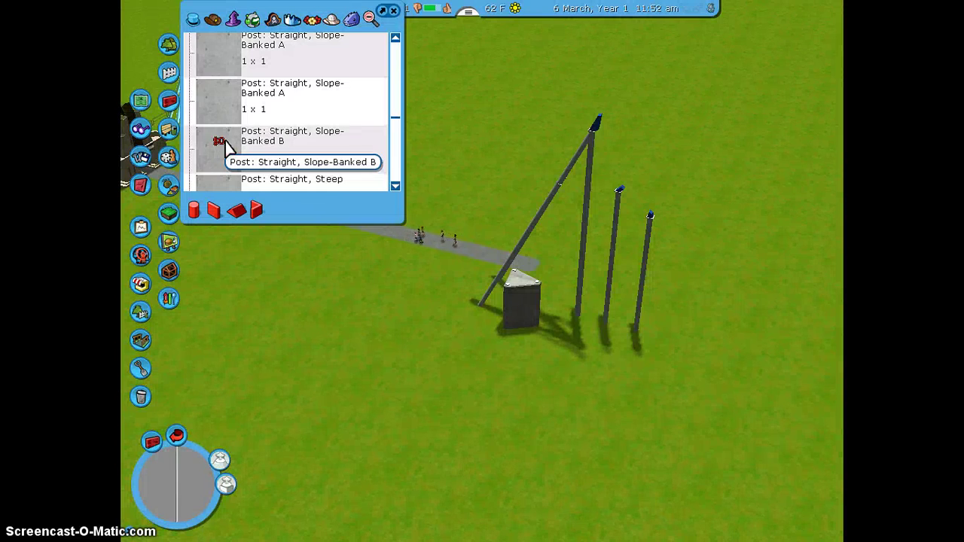
click(224, 142)
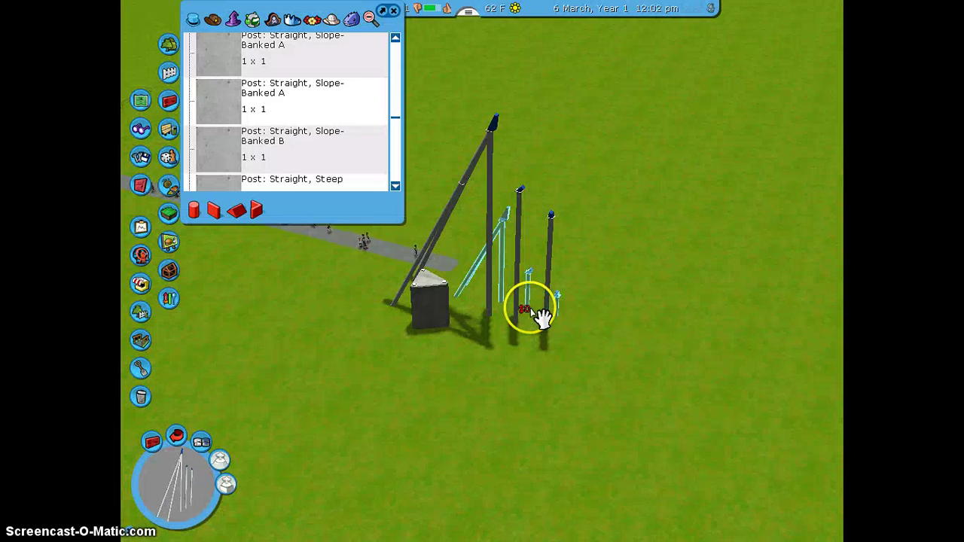
click(529, 200)
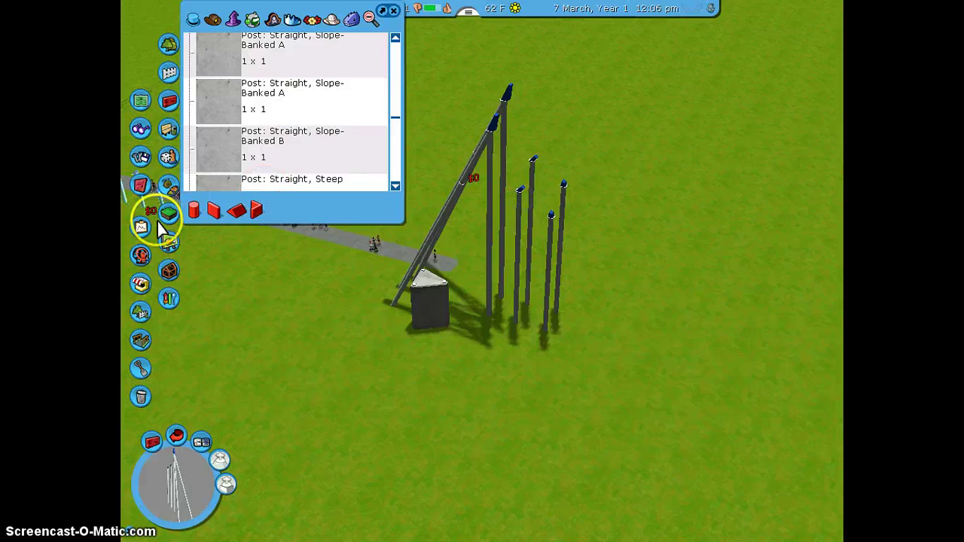
Step: Look through the full list of roller coaster types for a suitable ride to build
key(Left)
click(142, 252)
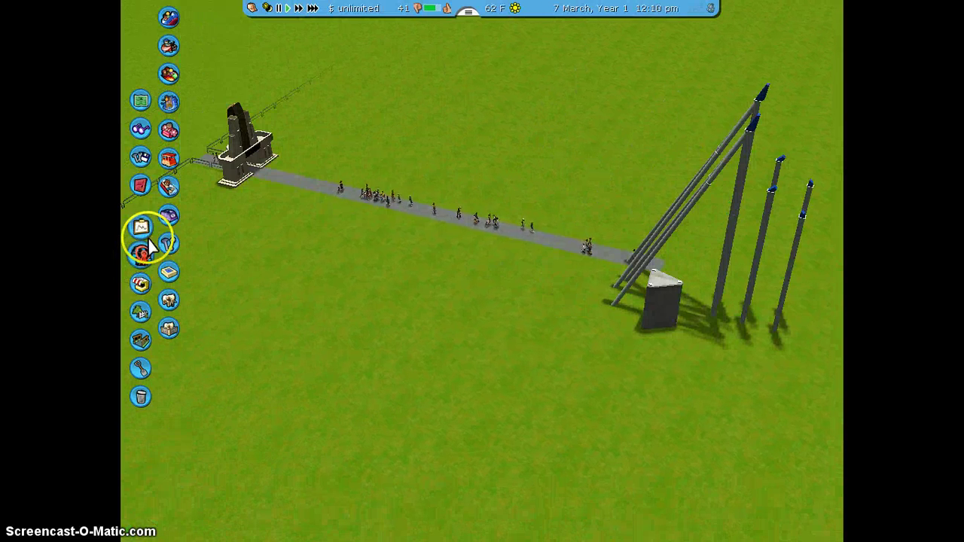
click(170, 15)
scroll(279, 129, down, 10)
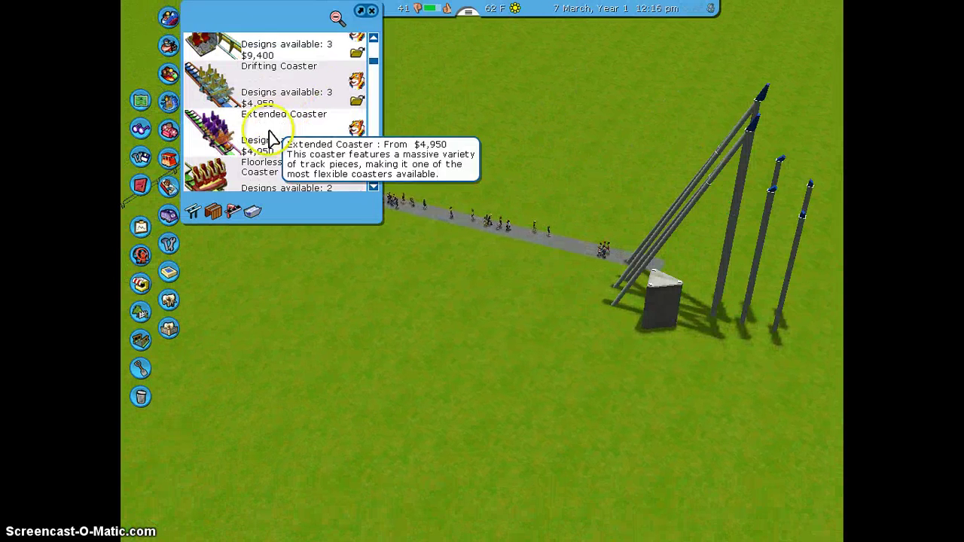
scroll(226, 162, down, 3)
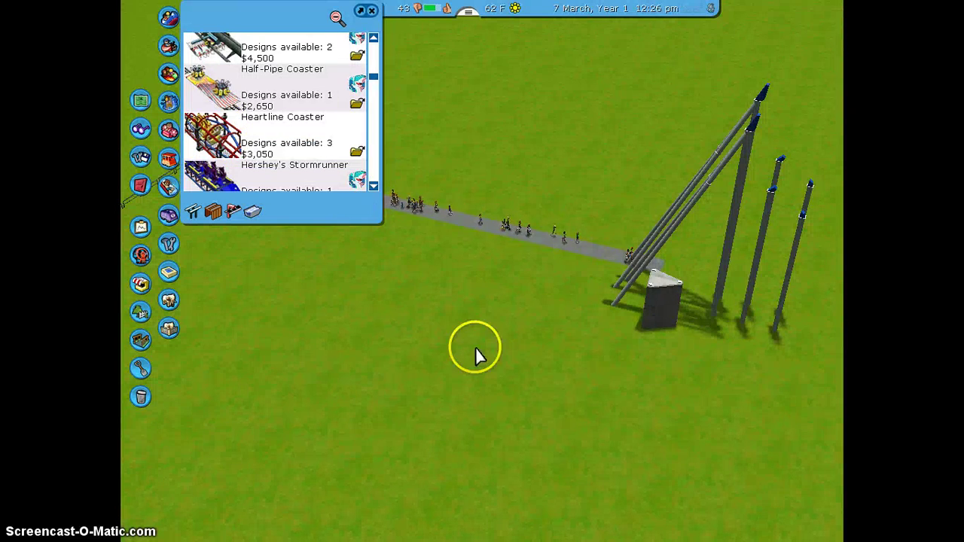
drag(374, 81, 371, 44)
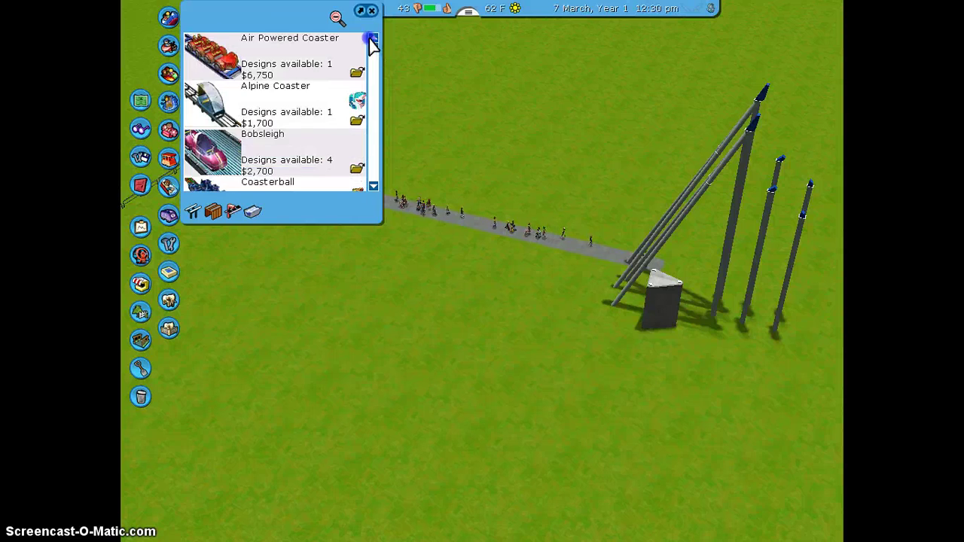
drag(370, 143, 357, 38)
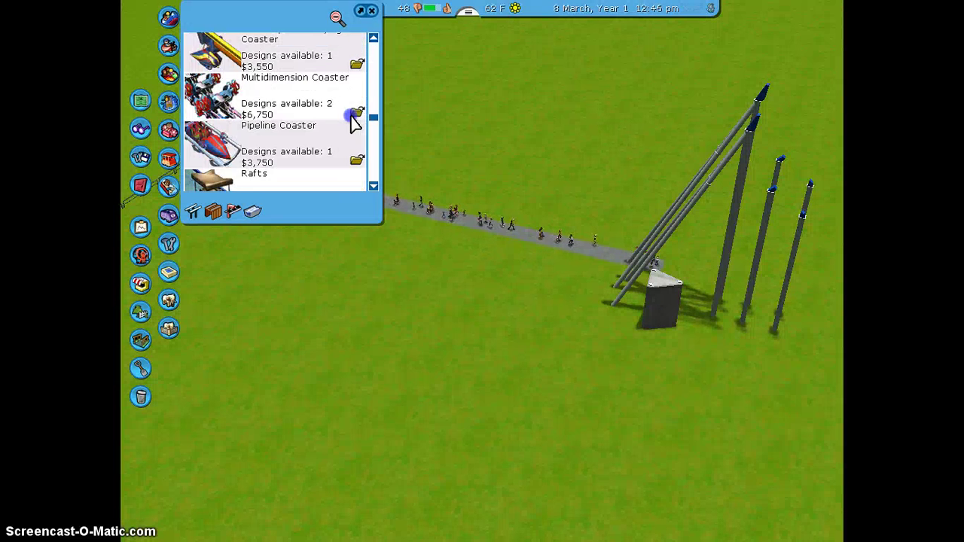
scroll(333, 161, down, 10)
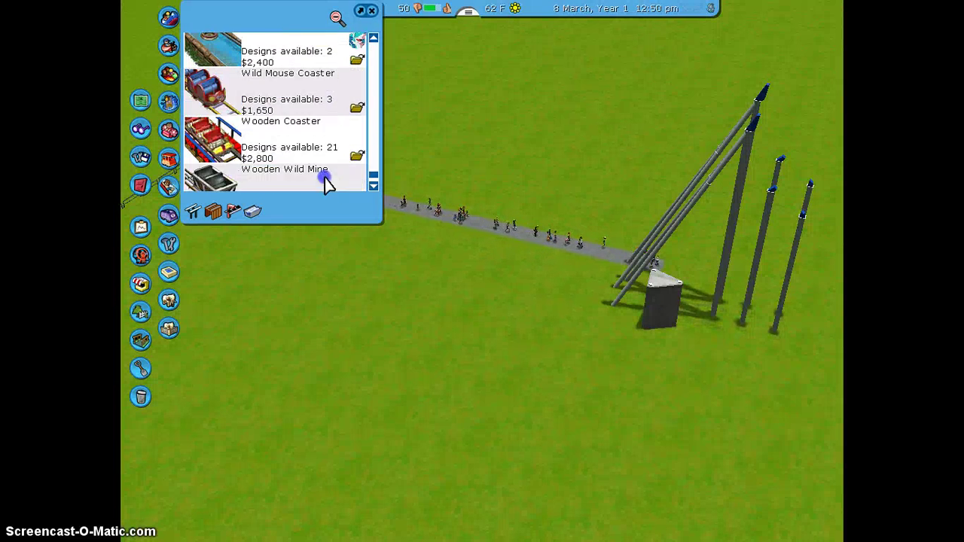
scroll(335, 150, up, 10)
scroll(340, 176, down, 10)
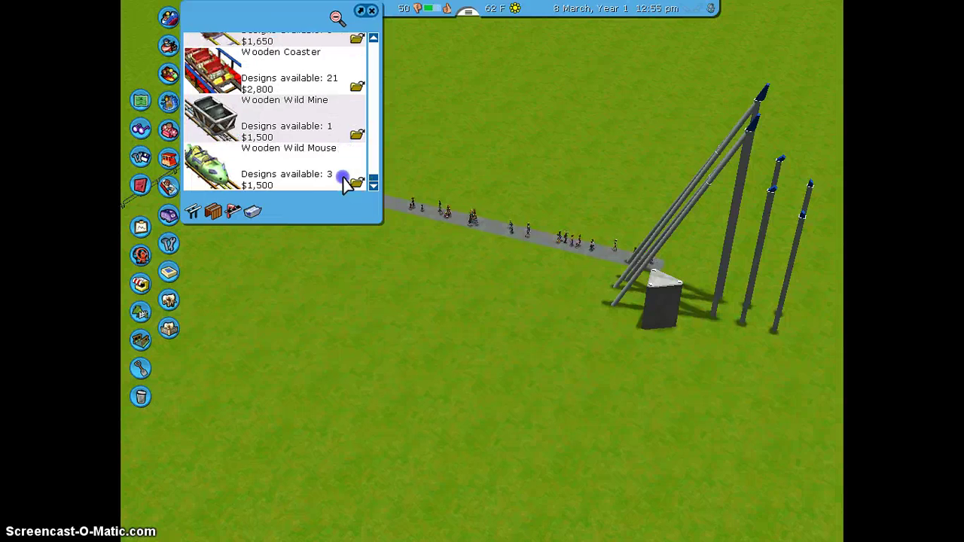
scroll(342, 173, up, 1)
scroll(343, 173, up, 15)
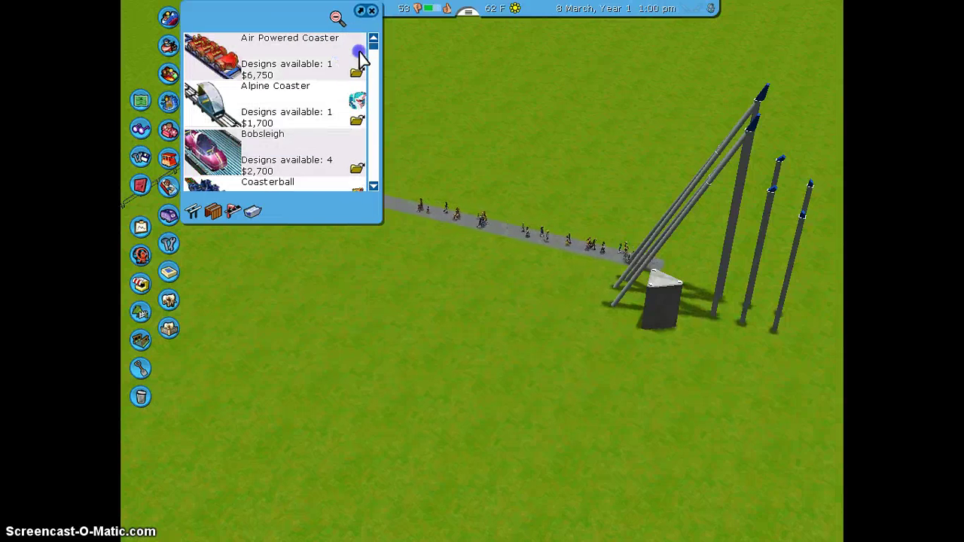
scroll(359, 53, down, 4)
mouse_move(838, 43)
drag(492, 379, 601, 23)
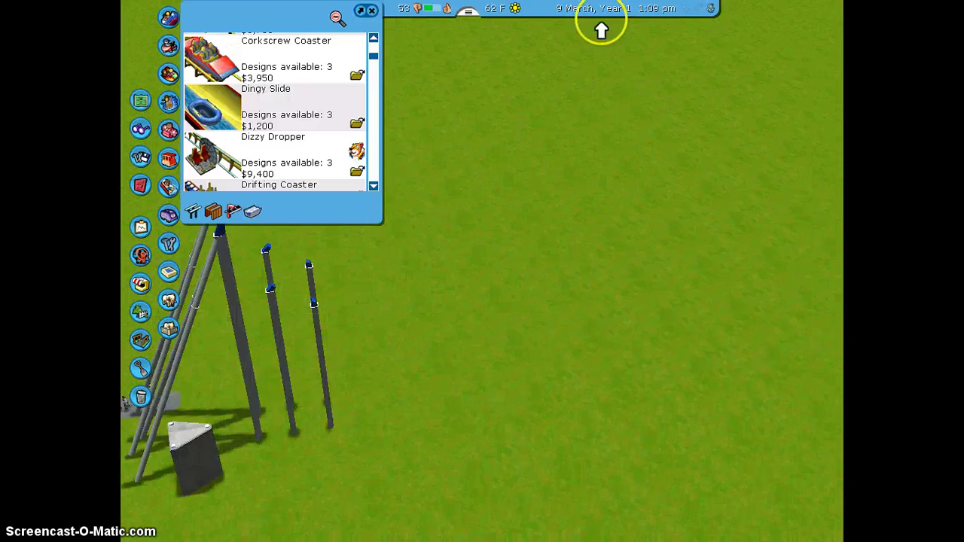
mouse_move(392, 532)
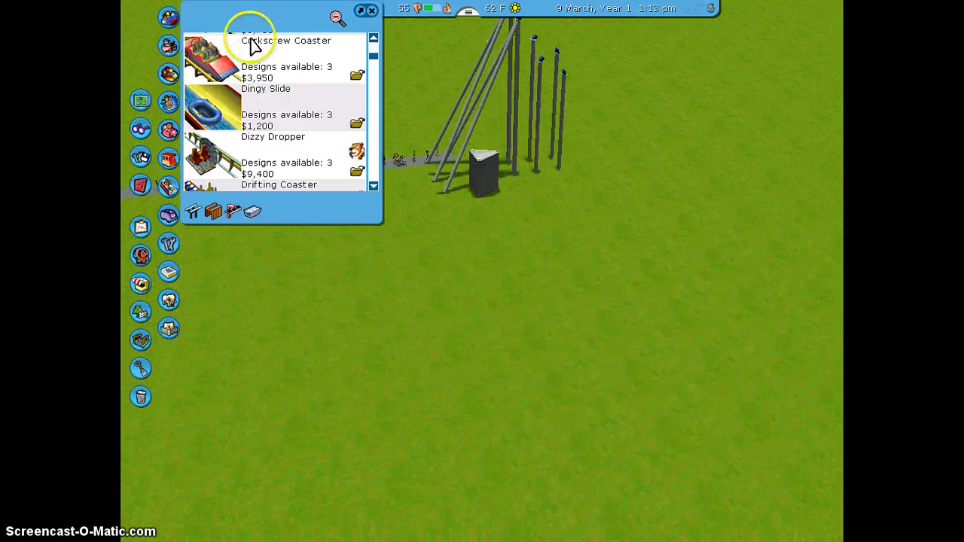
scroll(254, 68, up, 5)
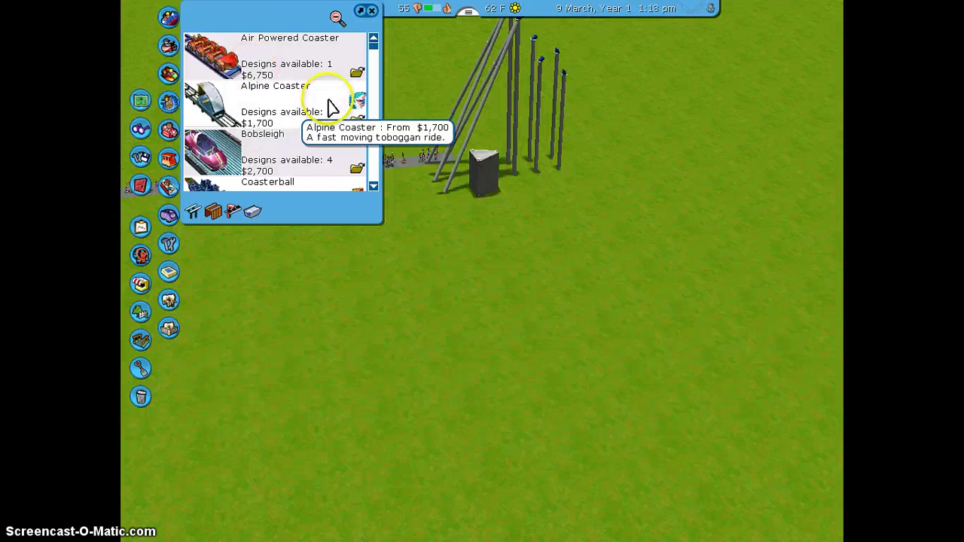
scroll(304, 103, down, 10)
click(301, 102)
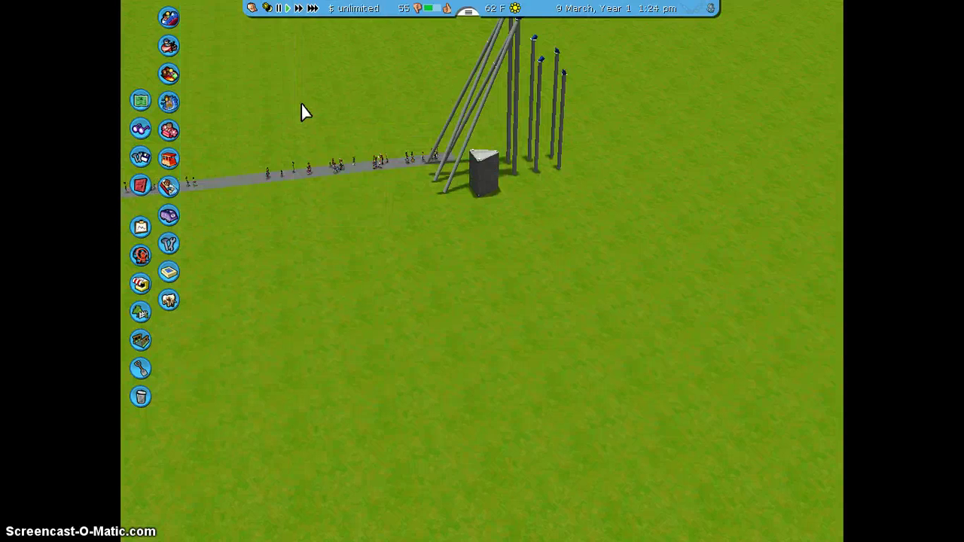
scroll(301, 102, down, 10)
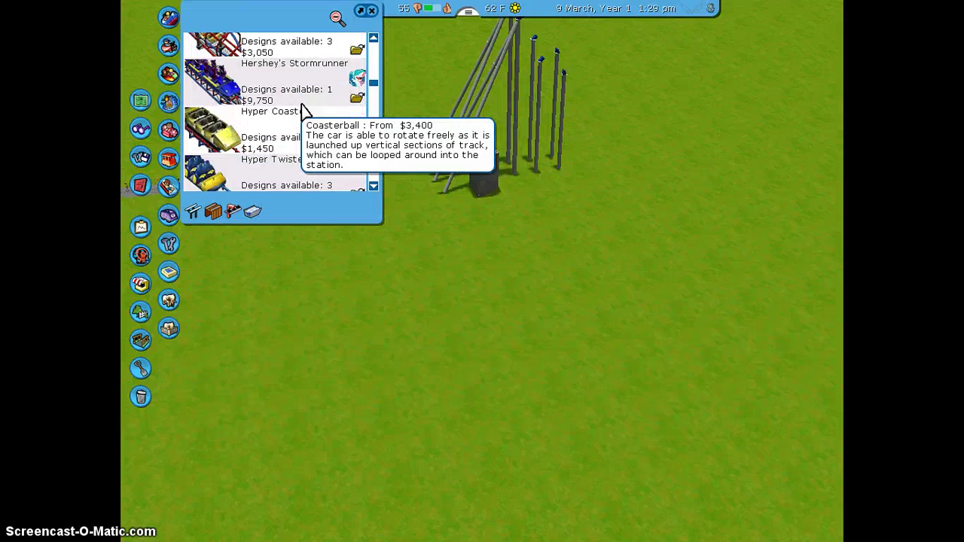
scroll(300, 111, down, 6)
Step: Preview the Inverted Coaster's ready-made track designs, including Danglefeet, Empire Express, Golden Eagle and The Gauntlet, and close the track browser
click(225, 66)
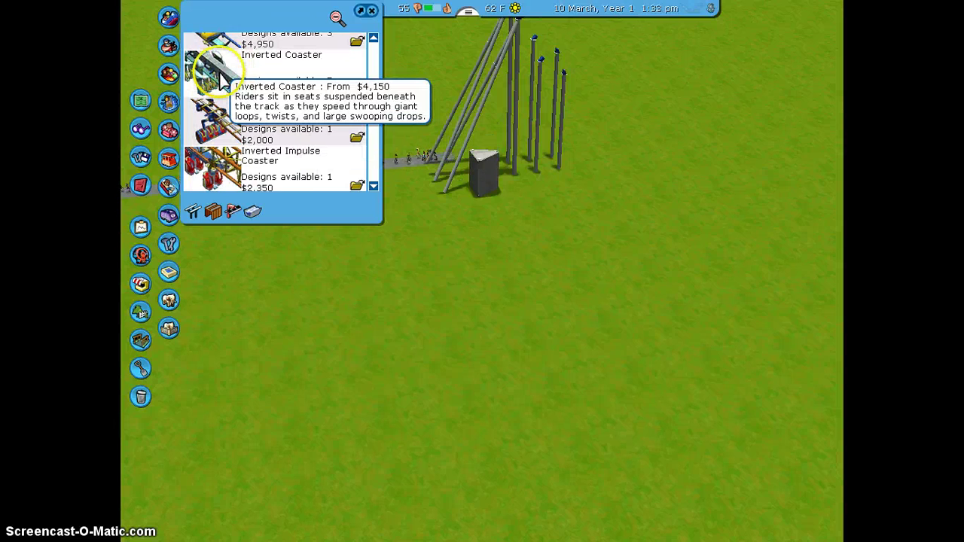
click(358, 91)
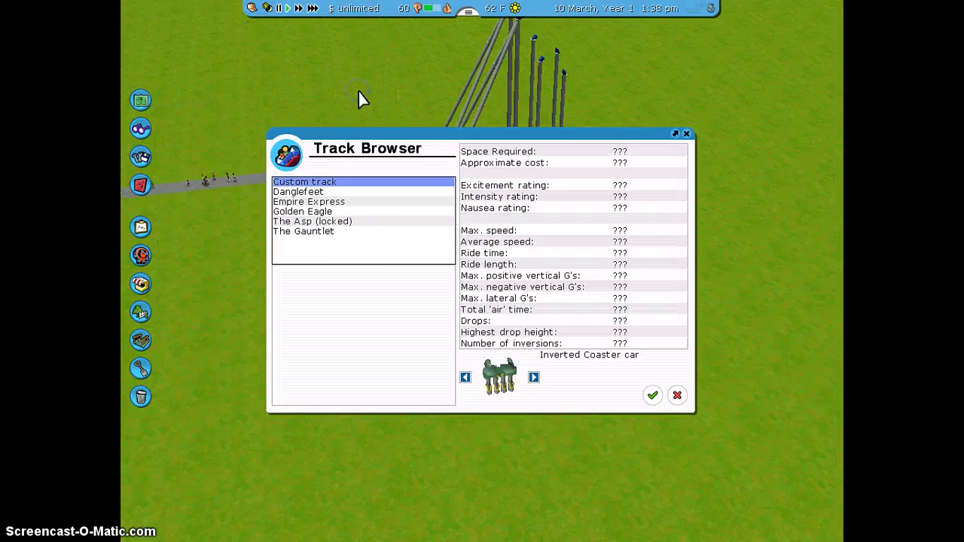
click(315, 202)
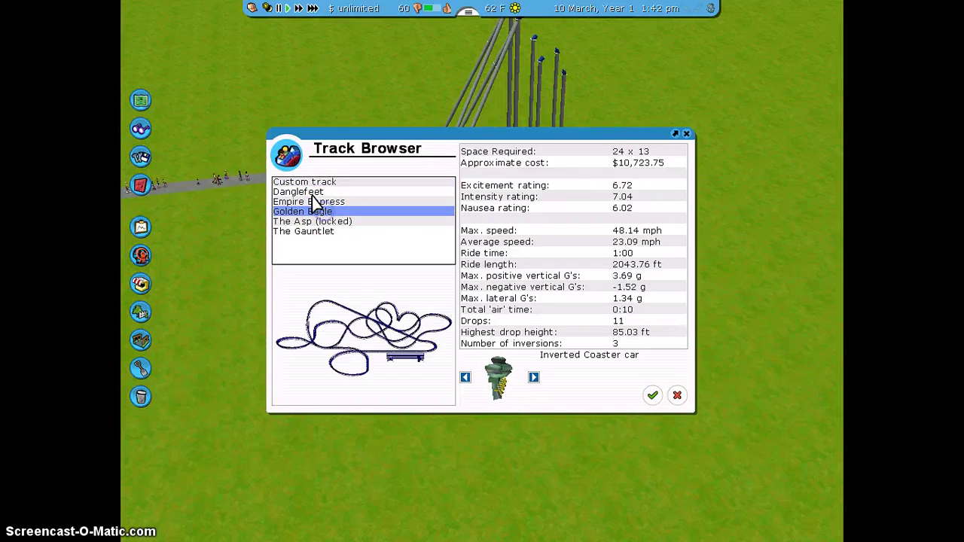
click(312, 192)
click(311, 202)
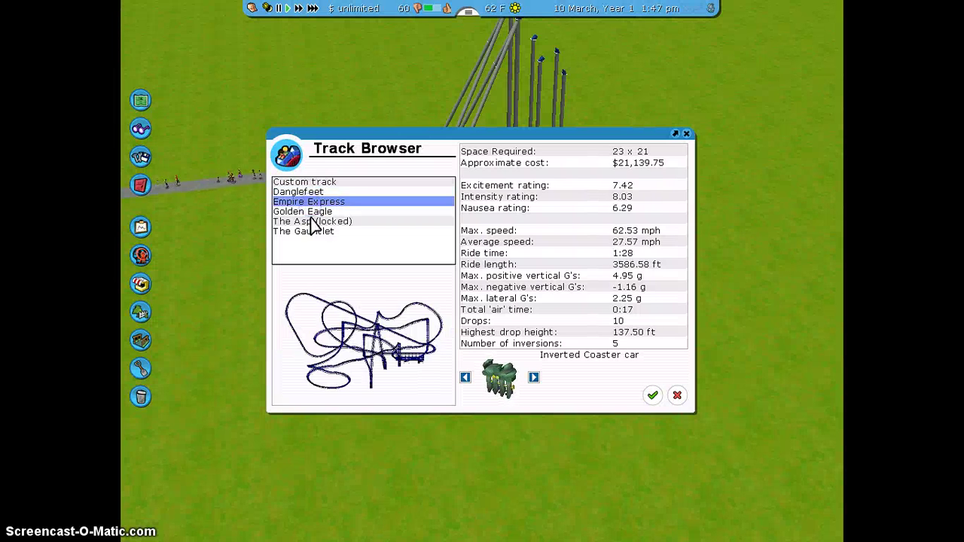
click(312, 221)
click(314, 233)
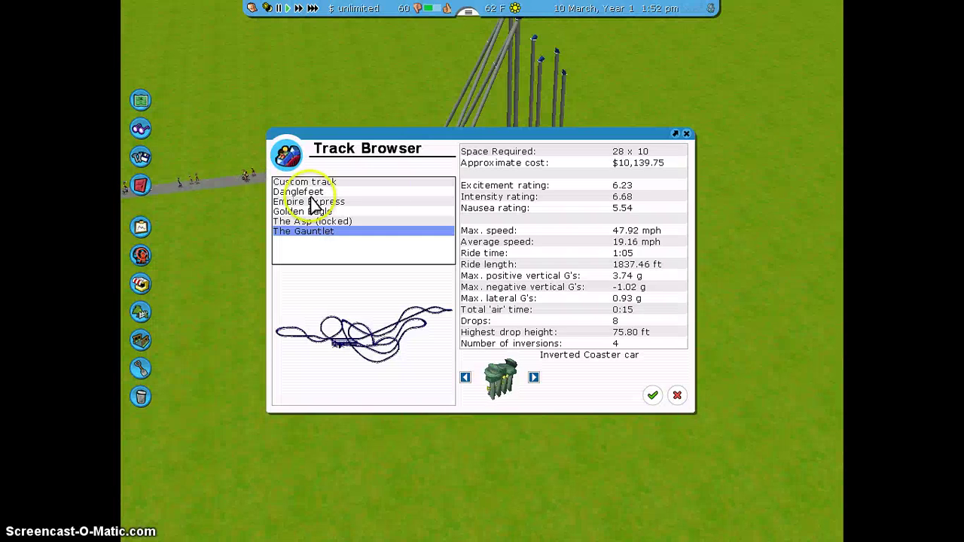
click(686, 133)
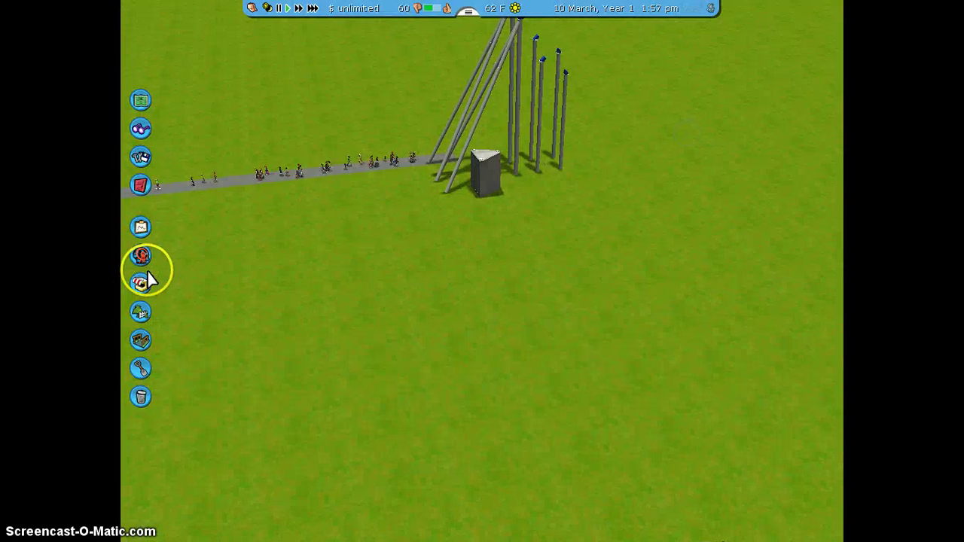
Step: Choose the Corkscrew Coaster from the roller coaster list to start building a custom track
click(141, 256)
click(169, 19)
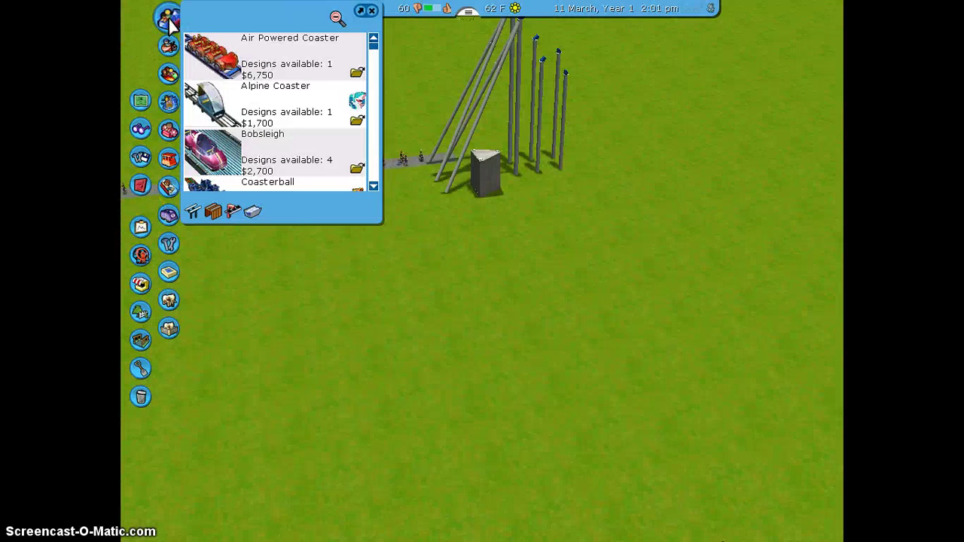
scroll(248, 121, down, 3)
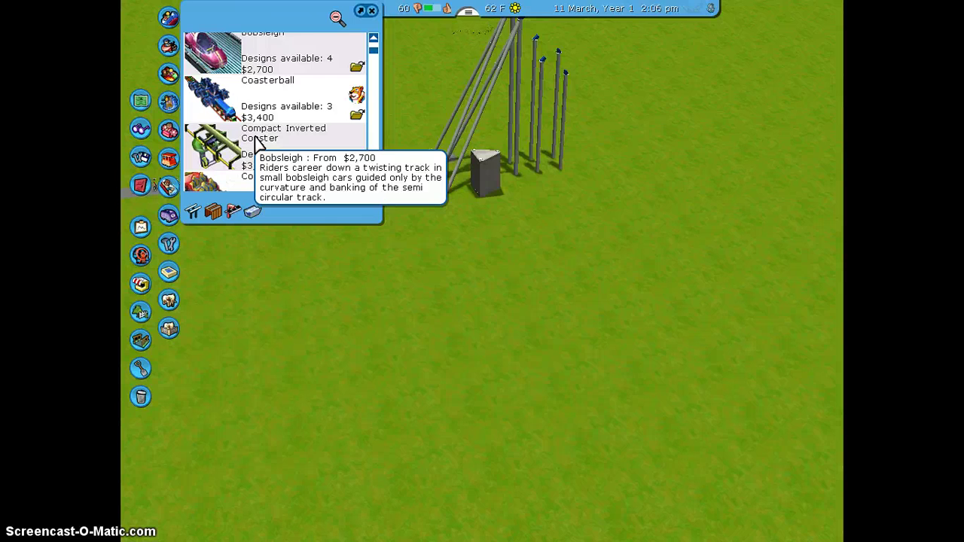
scroll(252, 144, down, 3)
scroll(254, 146, up, 3)
click(219, 73)
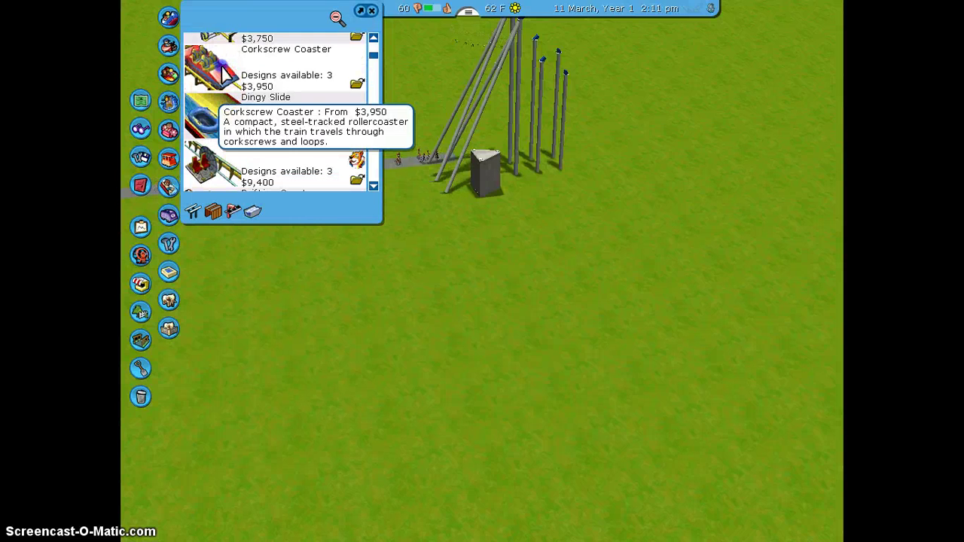
Step: Rotate the station to run parallel to the path, place it on the grass near the park entrance and extend it
scroll(520, 292, up, 5)
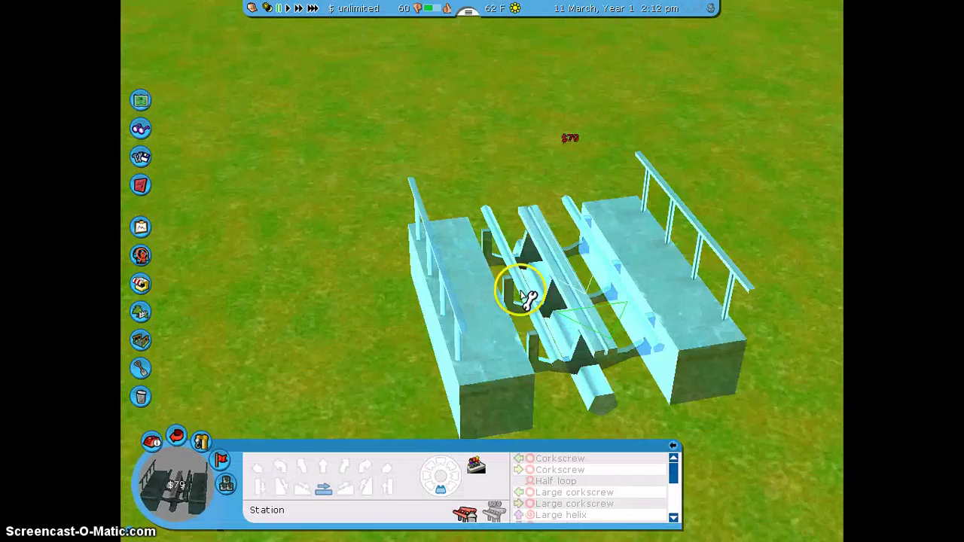
scroll(463, 338, up, 3)
key(z)
scroll(460, 255, down, 4)
key(z)
key(z)
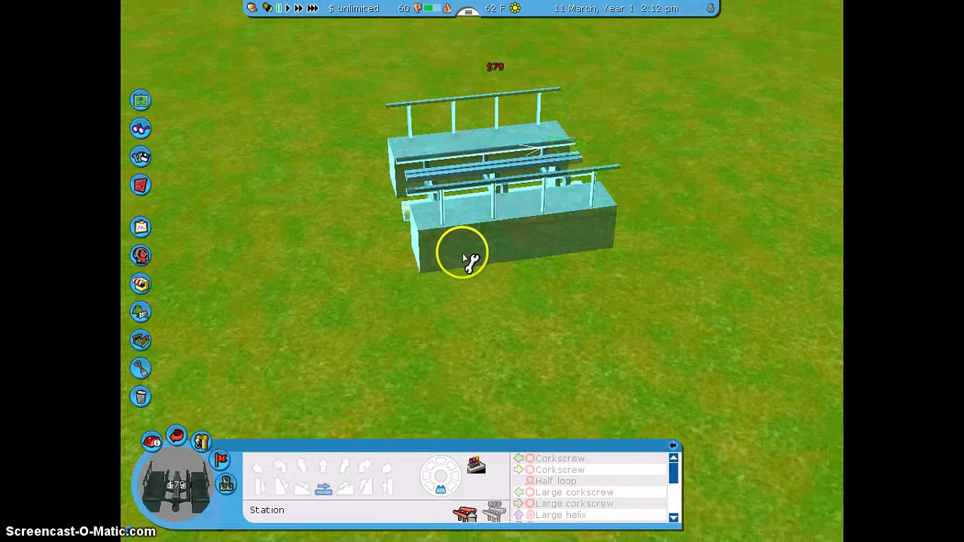
click(463, 254)
click(473, 460)
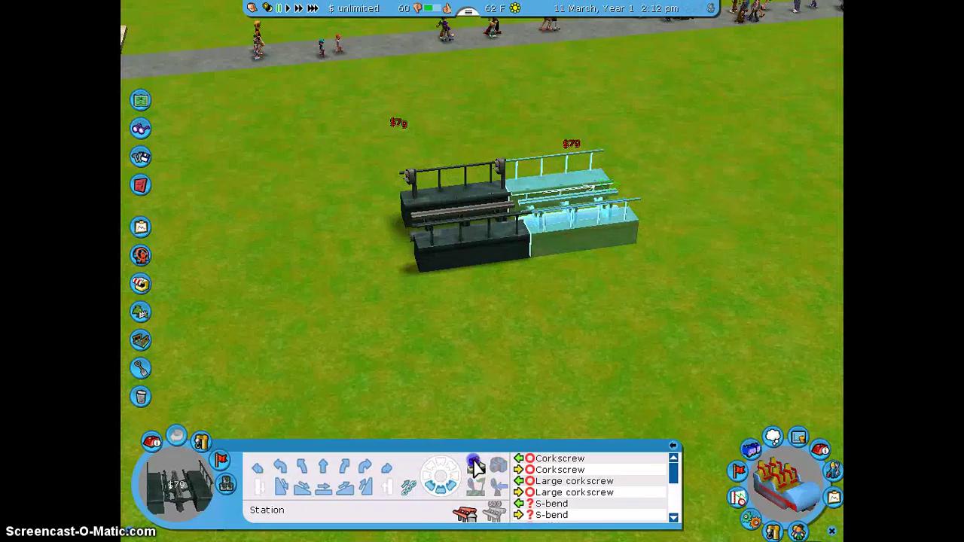
Step: Build a straight gentle-slope chain lift hill out of the station and level the track at its crest
scroll(832, 298, down, 3)
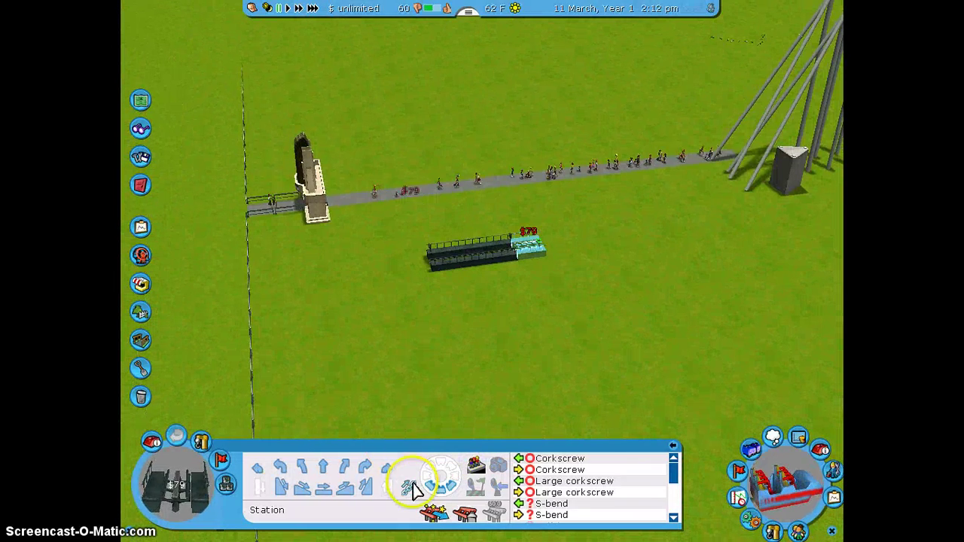
click(344, 490)
click(344, 490)
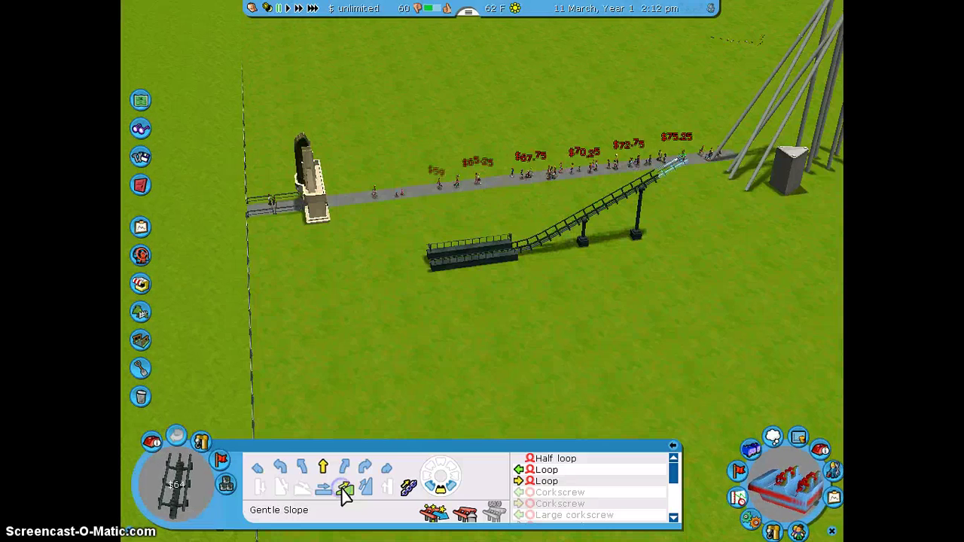
click(322, 491)
Step: Build a straight gentle-slope drop from the crest down towards the concrete footer
drag(495, 377, 223, 538)
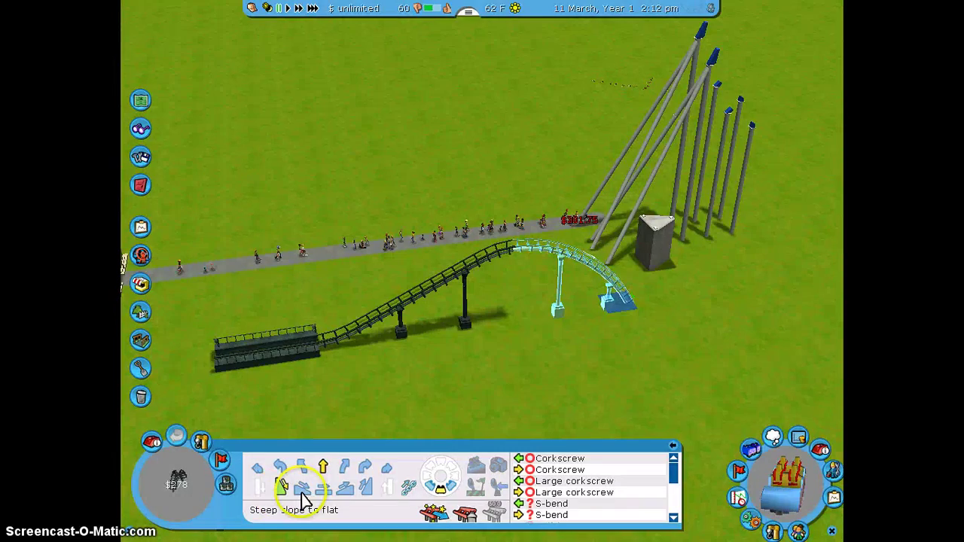
click(301, 490)
click(302, 492)
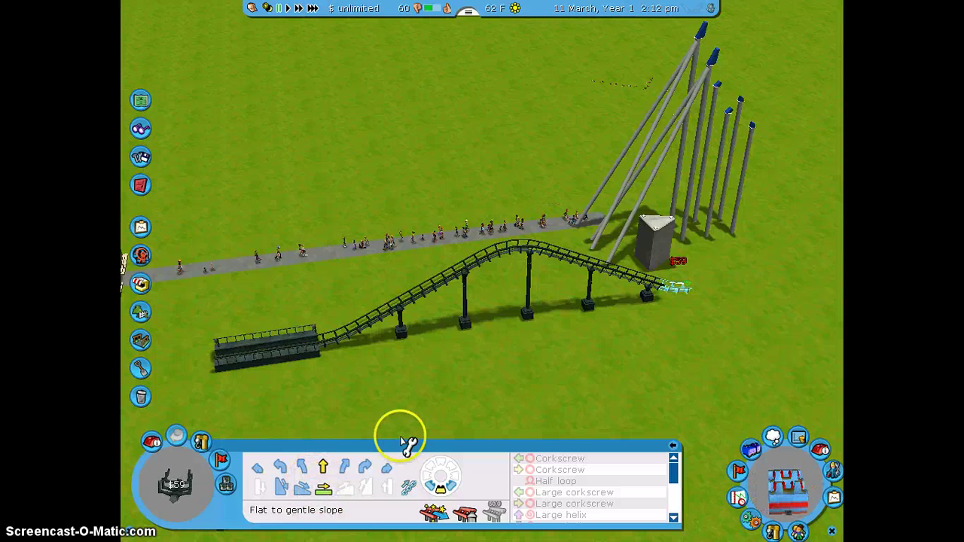
Step: Try to continue the drop with medium right curves on a gentle downward slope, and delete them
click(364, 470)
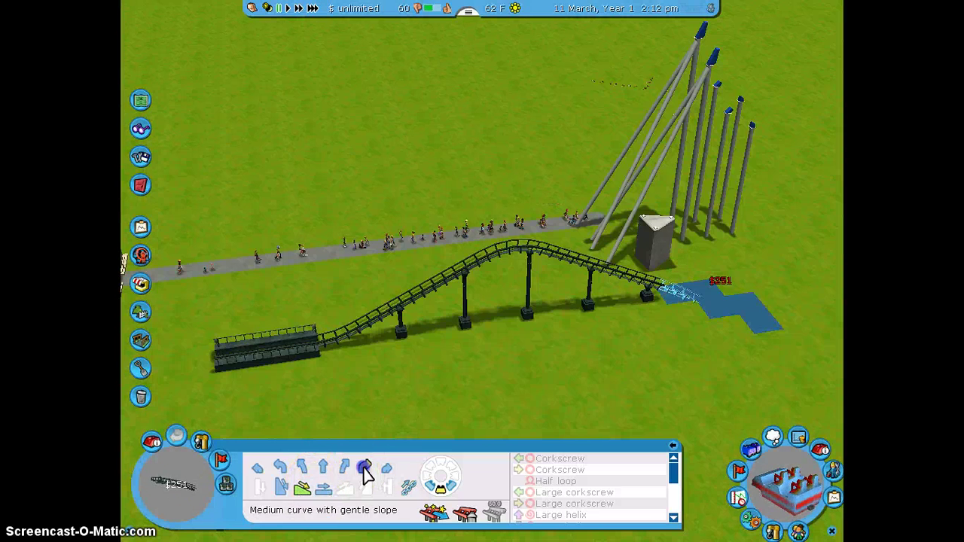
click(365, 470)
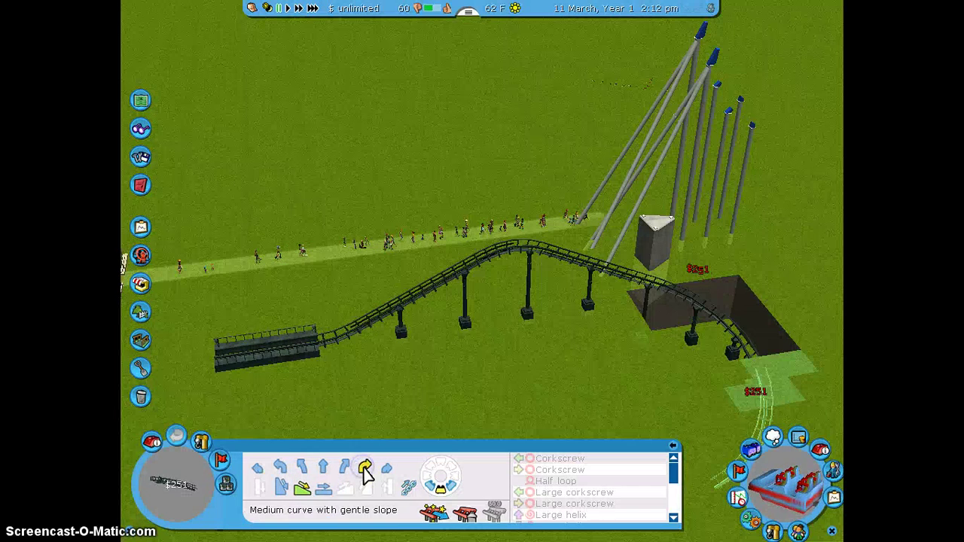
click(465, 515)
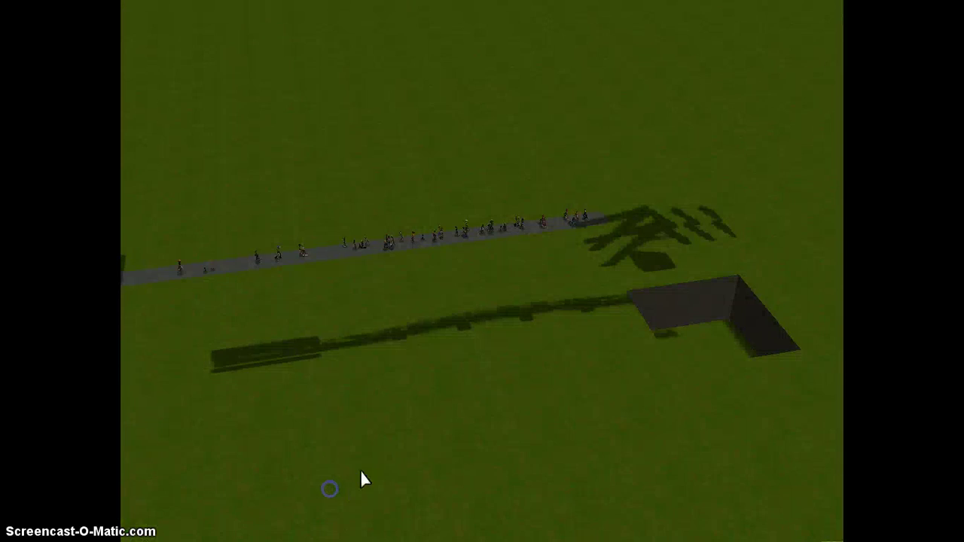
Step: Turn the track around with level medium right curves and auto-complete the circuit back to the station
click(364, 470)
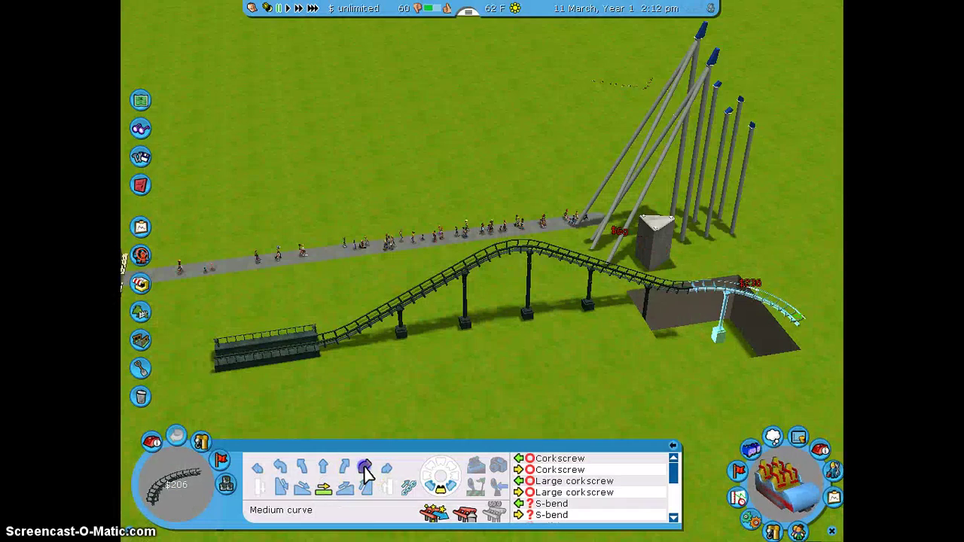
click(364, 470)
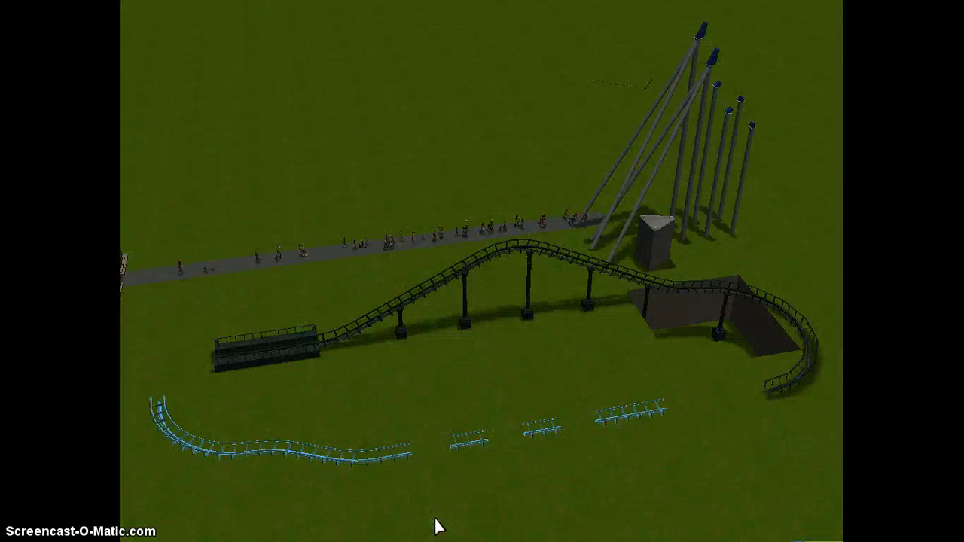
click(436, 518)
scroll(319, 228, down, 2)
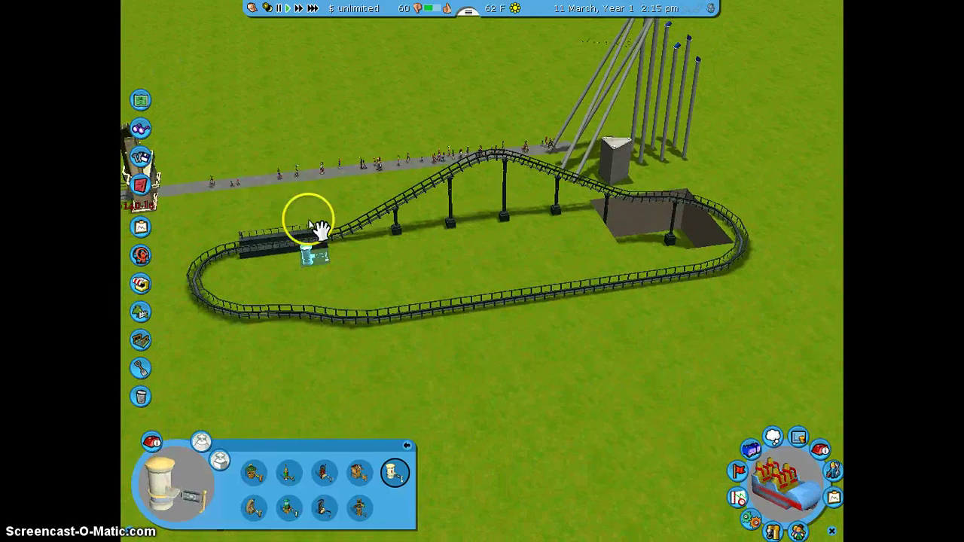
Step: Place the coaster's entrance and exit on the station side facing the guest path, with the entrance nearer the lift hill
click(320, 185)
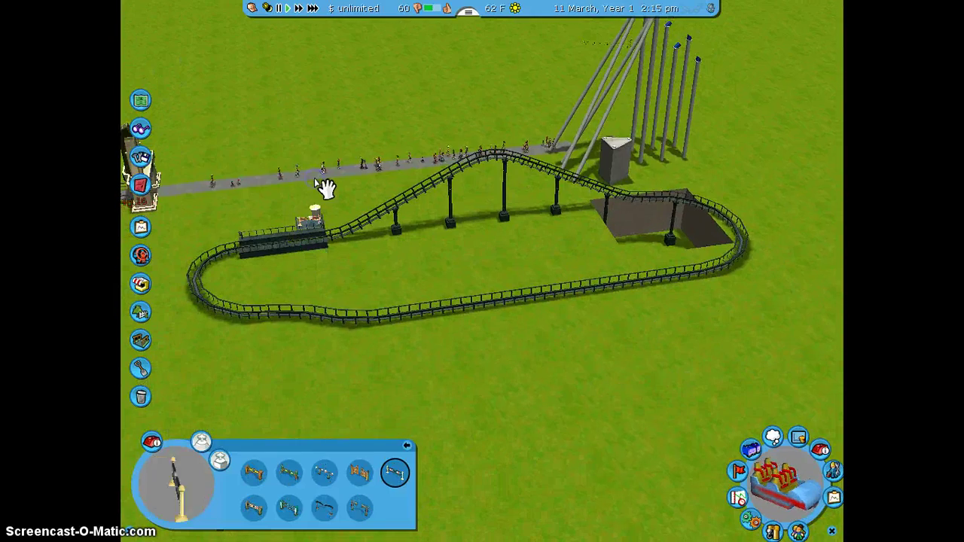
click(258, 232)
scroll(378, 98, up, 5)
scroll(505, 252, down, 2)
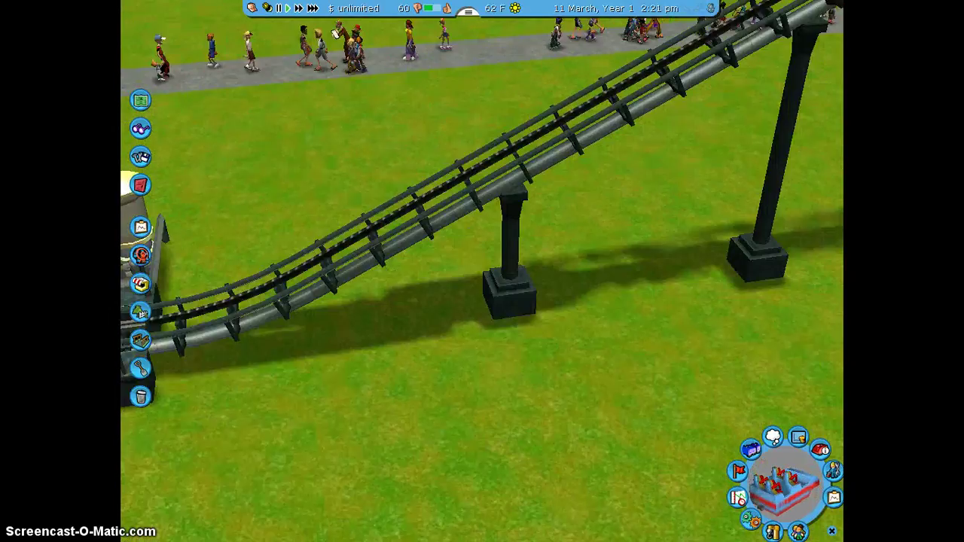
scroll(482, 271, down, 3)
Step: Look through the wall scenery sets, past JCat's SteelWorx, for the Arrow Pack custom supports
click(146, 254)
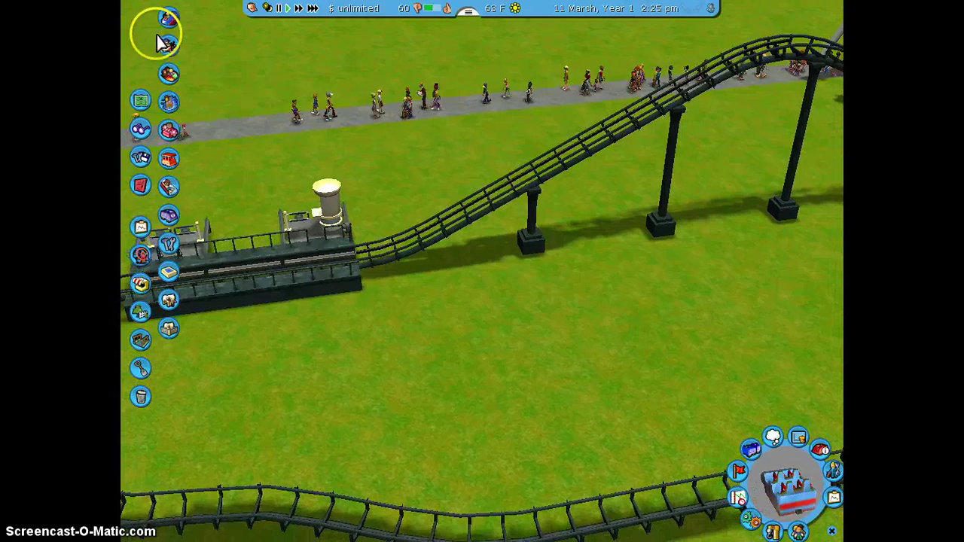
click(141, 311)
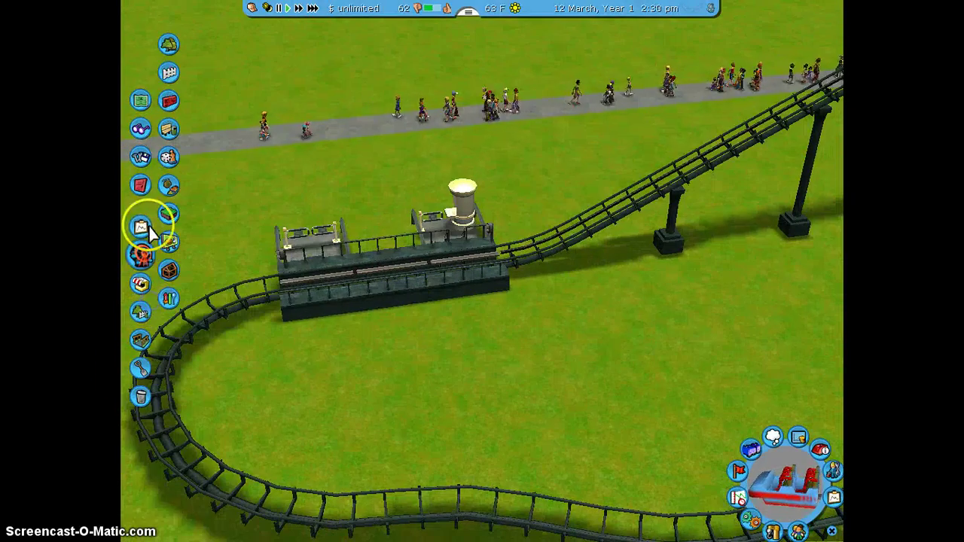
click(173, 74)
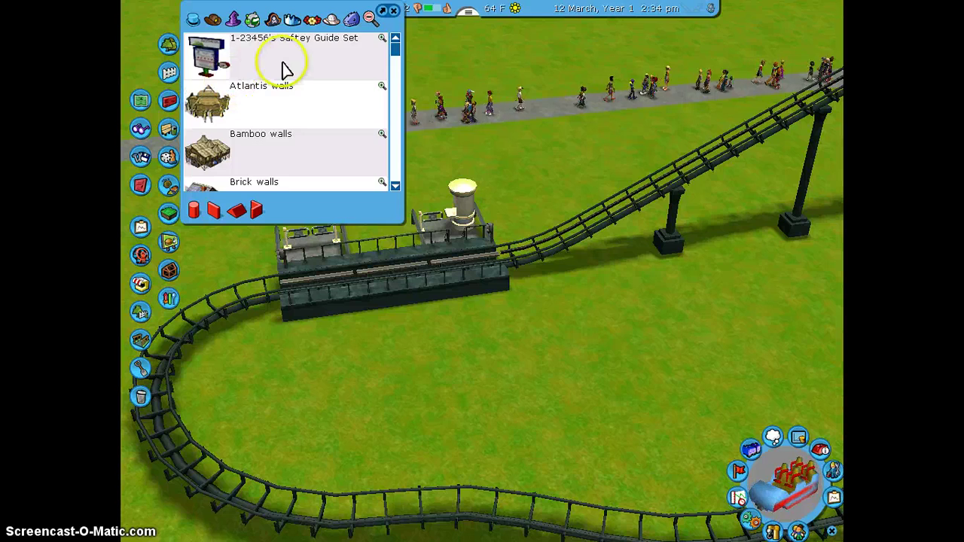
scroll(279, 62, down, 1)
scroll(275, 63, up, 1)
click(225, 65)
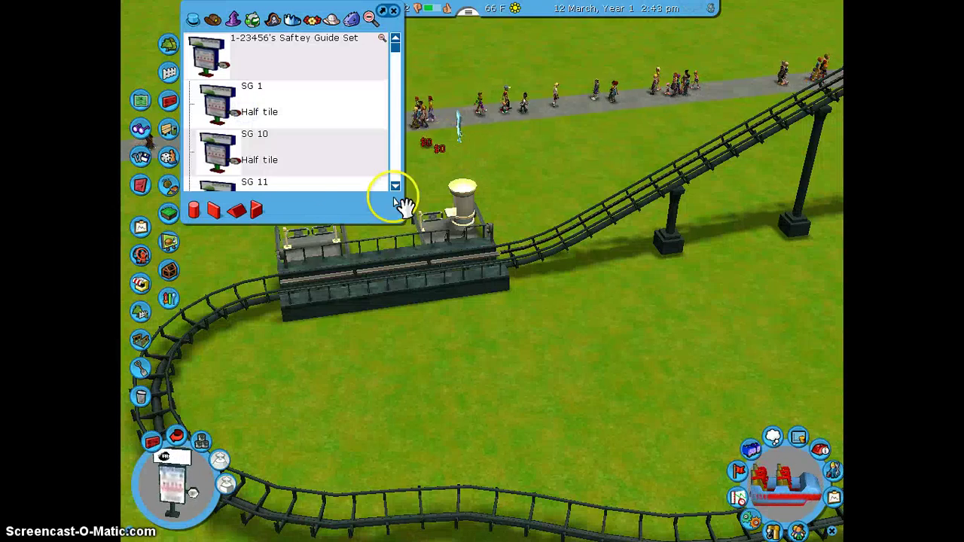
scroll(297, 166, down, 13)
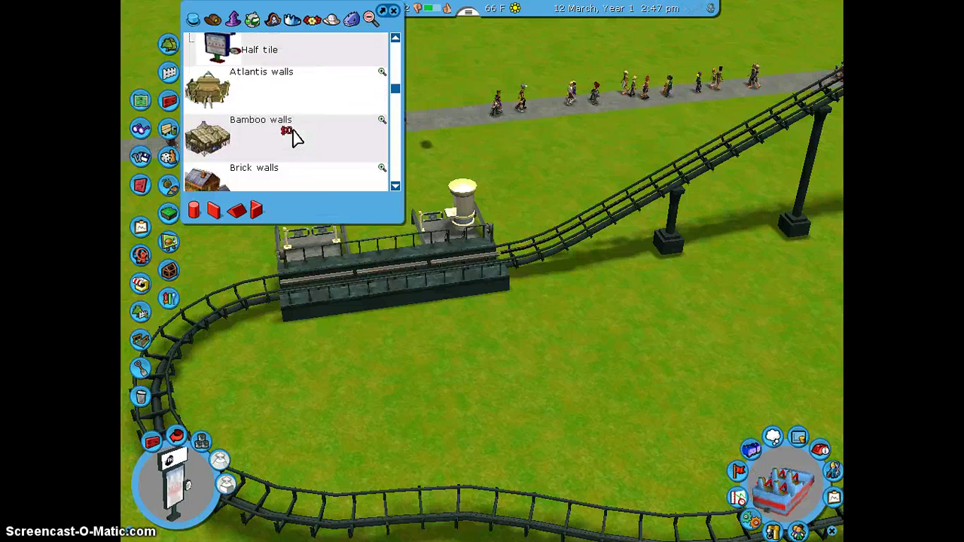
scroll(294, 136, down, 10)
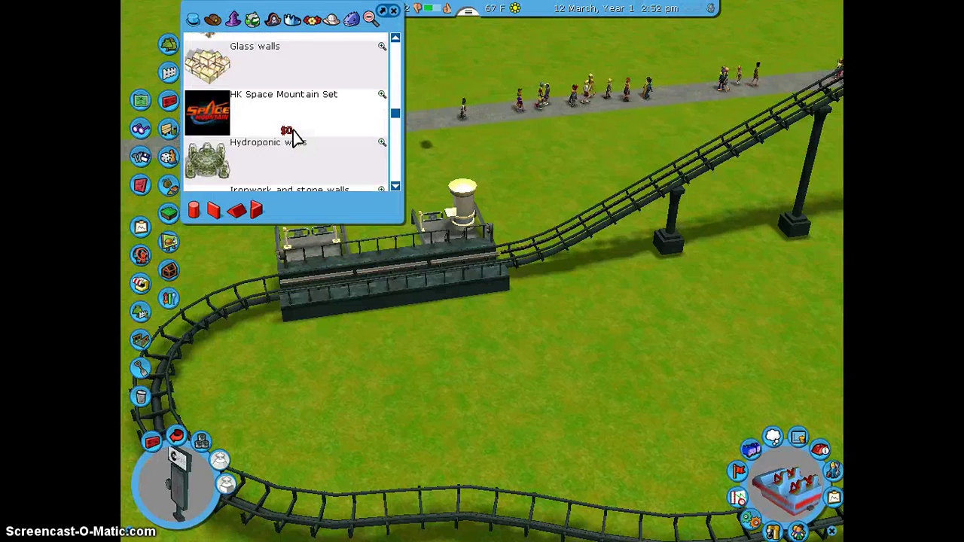
scroll(294, 137, down, 8)
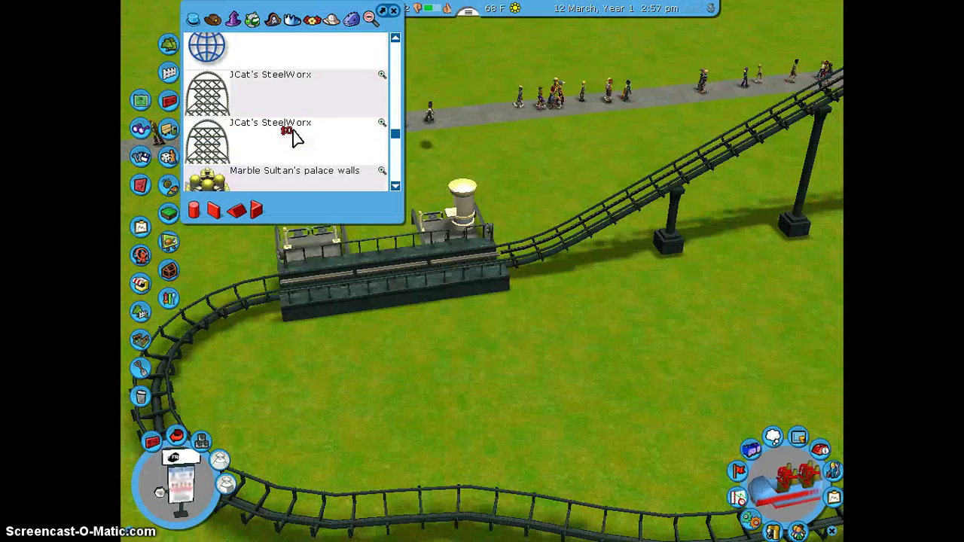